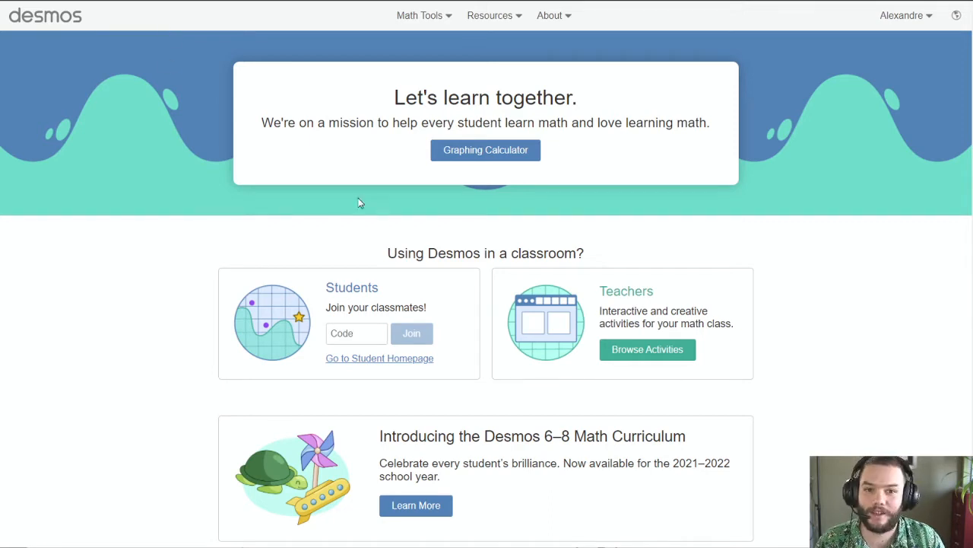
Switch the Desmos site language to Français and open the graphing calculator
click(956, 15)
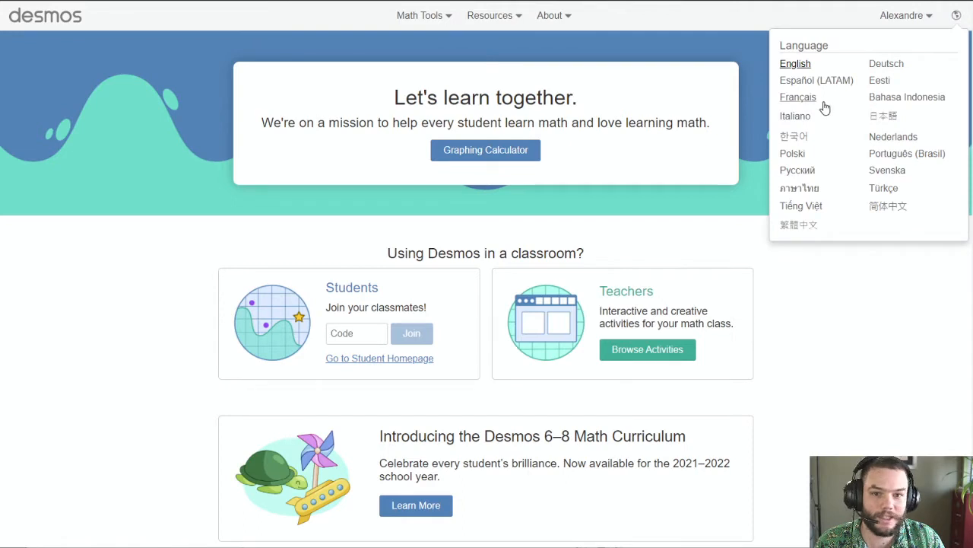
click(797, 97)
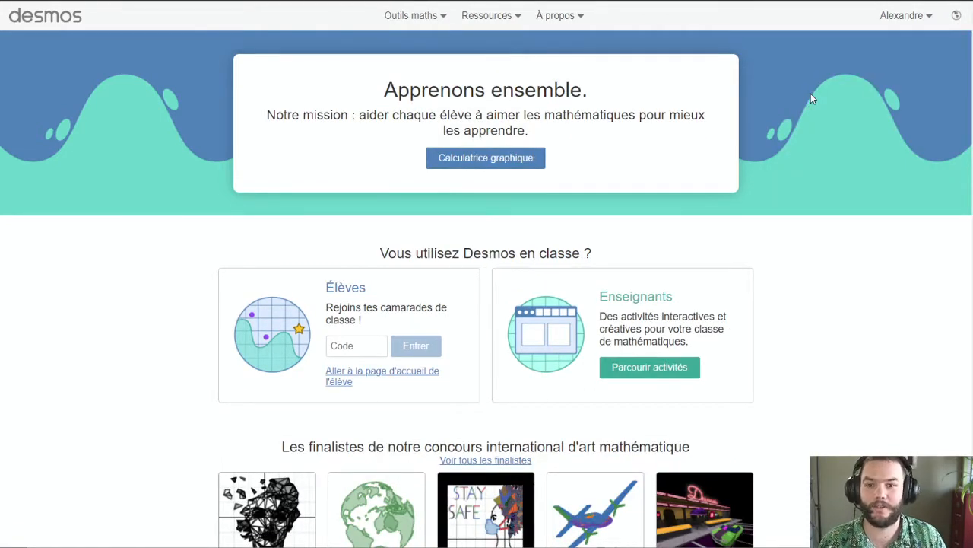
click(495, 160)
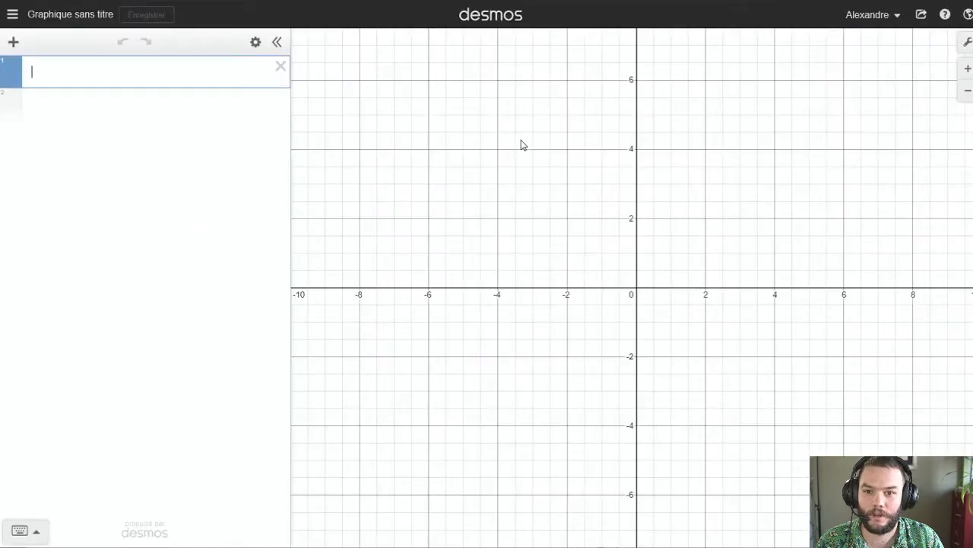
Adjust the graph view to show mainly the first quadrant, with both axes extending past 200
drag(690, 239, 660, 300)
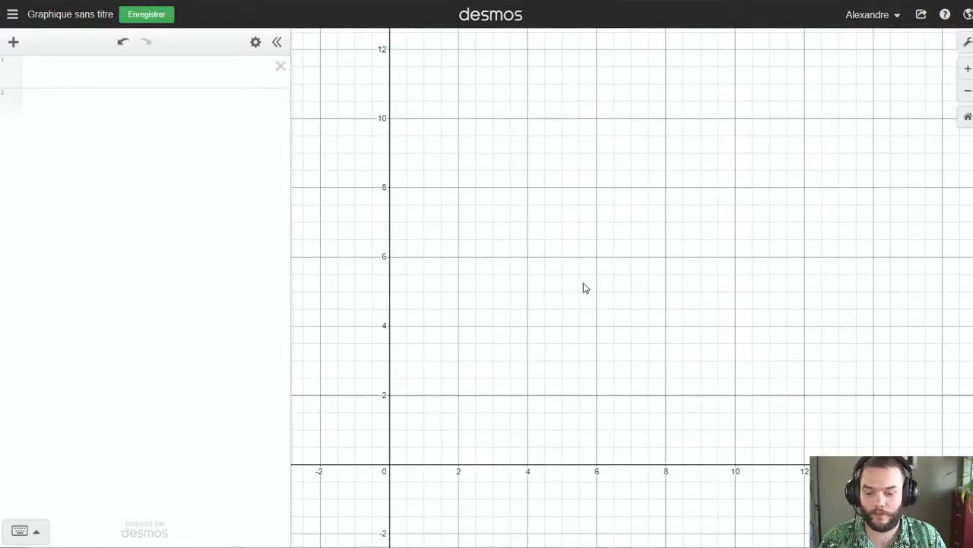
drag(545, 232, 569, 254)
scroll(573, 249, down, 2)
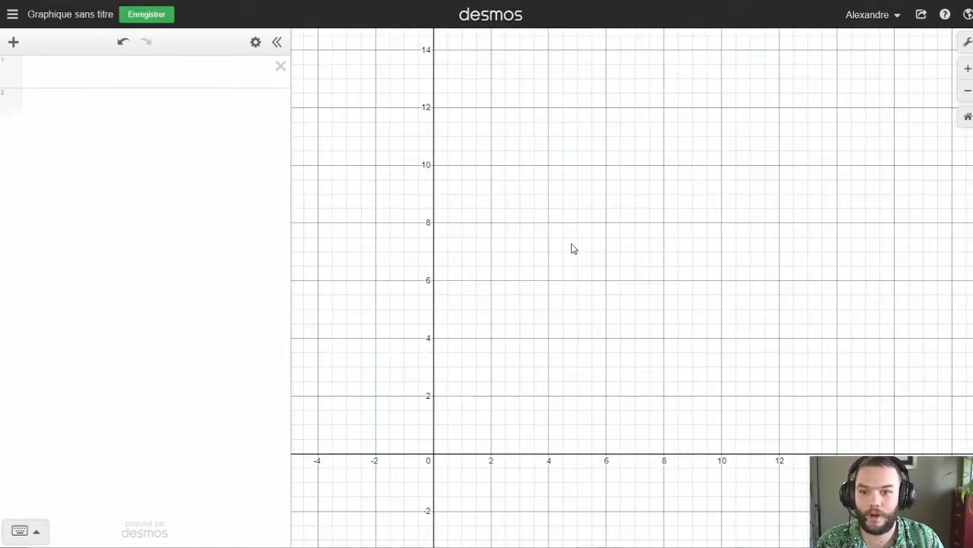
scroll(573, 251, down, 4)
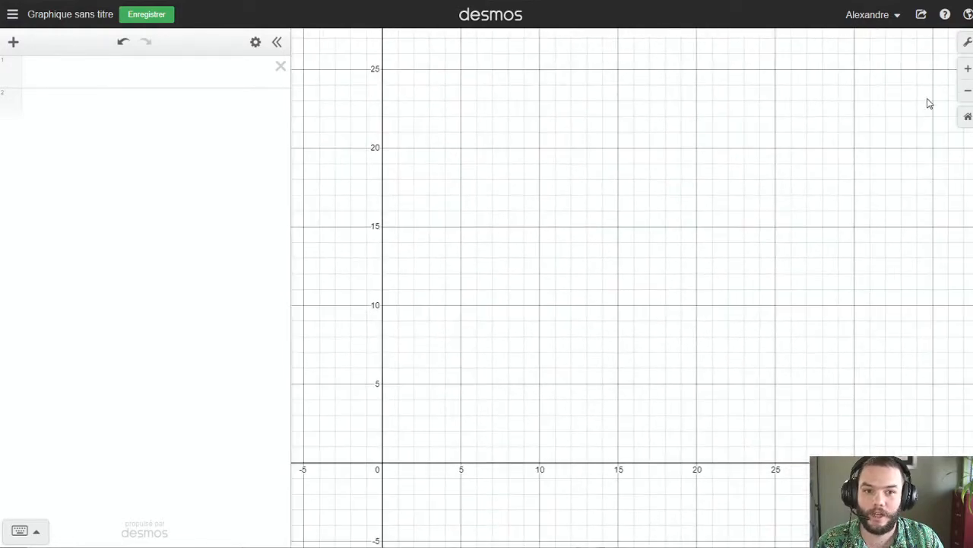
click(968, 90)
click(968, 90)
click(968, 90)
drag(829, 133, 576, 315)
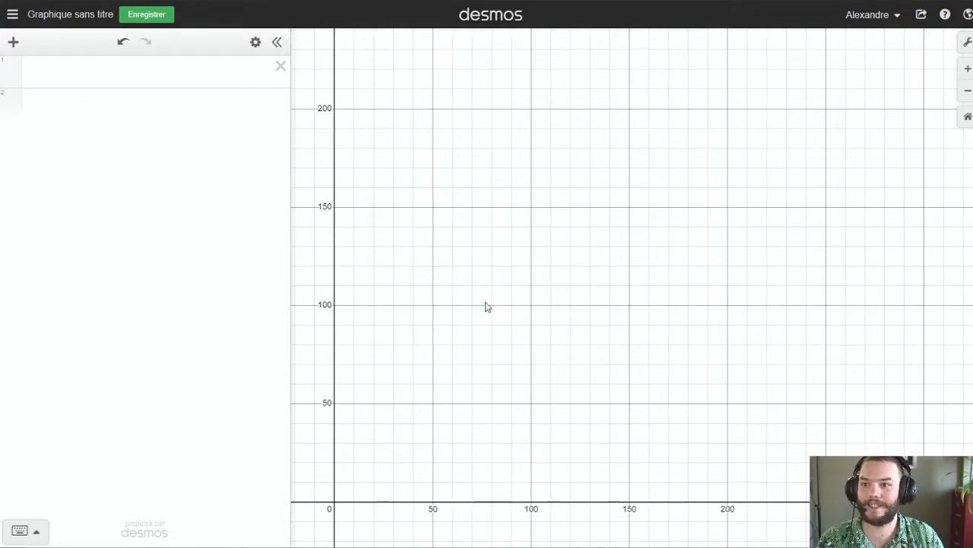
Insert a table with x₁ and y₁ columns and select the first x₁ cell
click(12, 44)
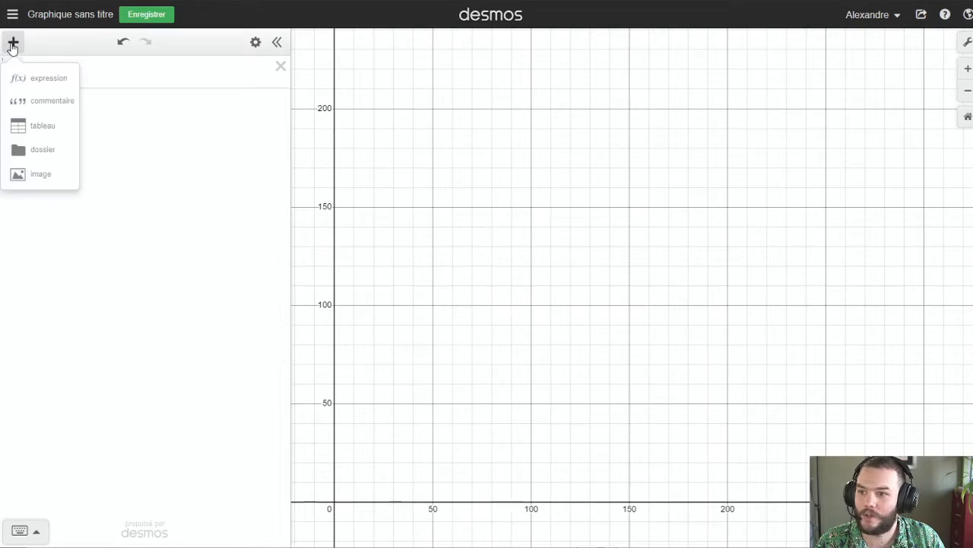
click(42, 129)
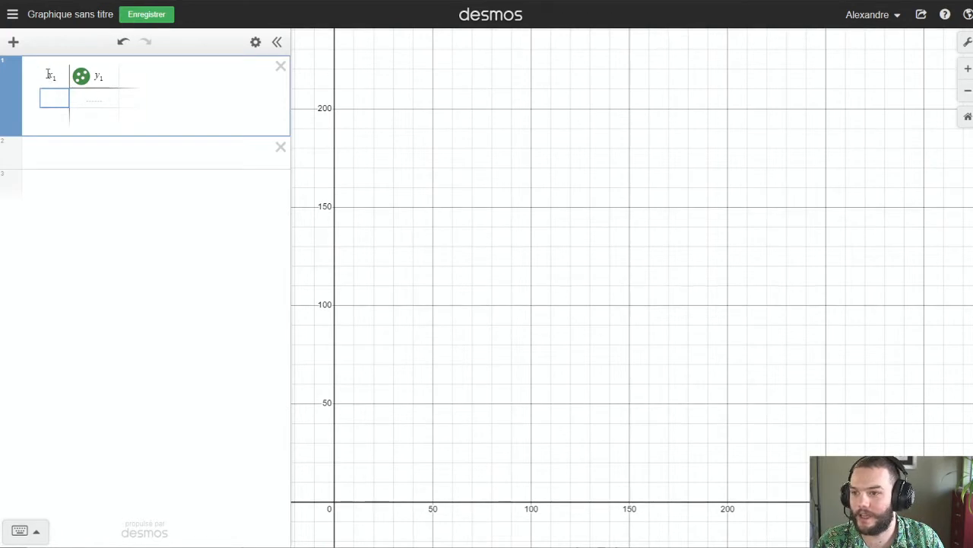
click(124, 76)
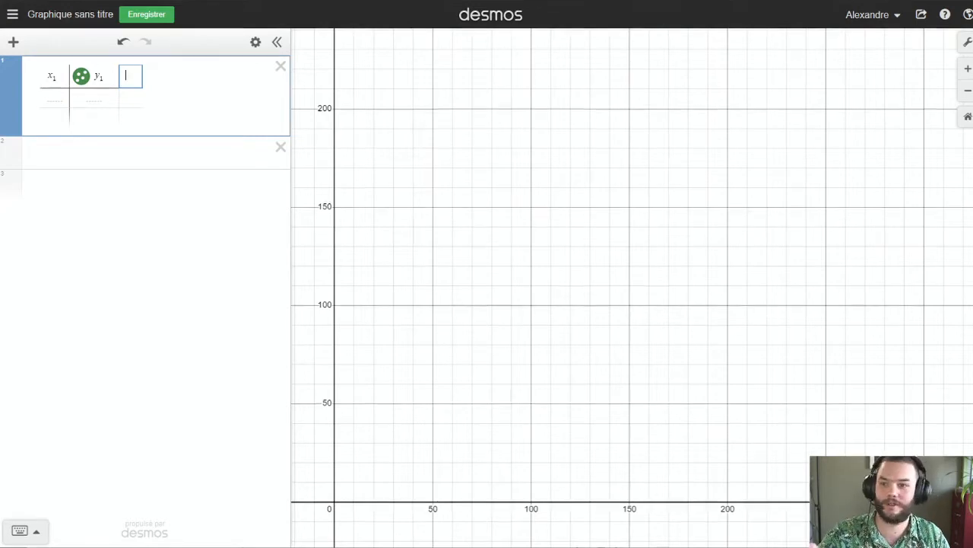
click(50, 75)
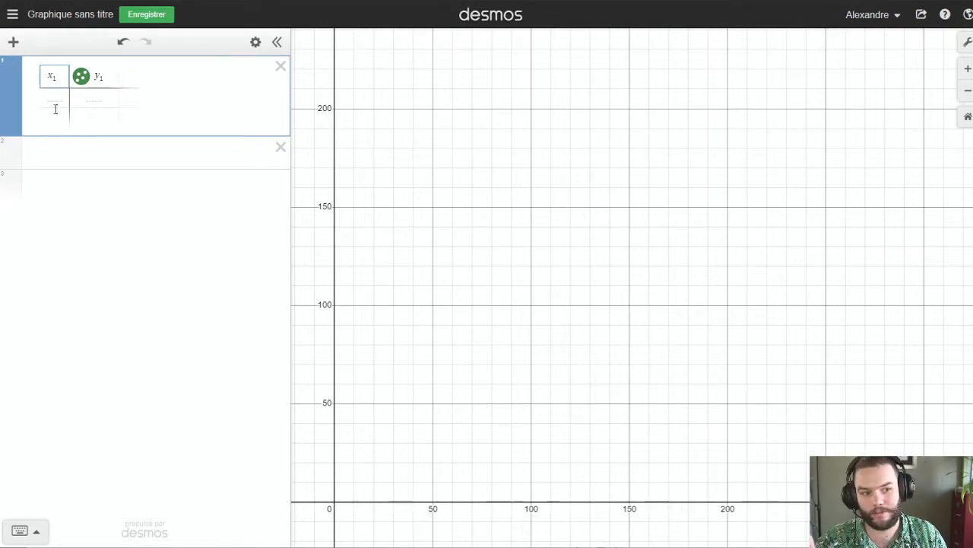
click(97, 78)
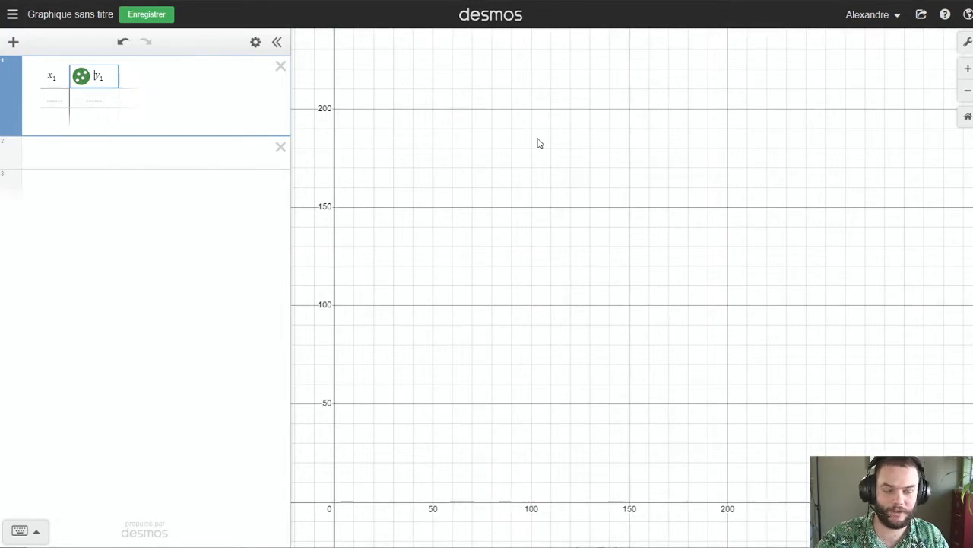
click(58, 75)
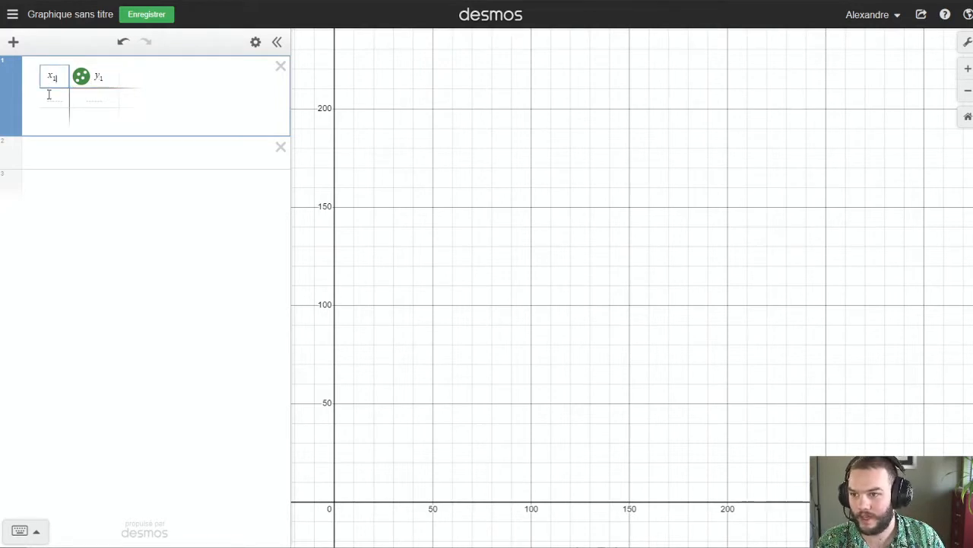
click(50, 99)
text(1)
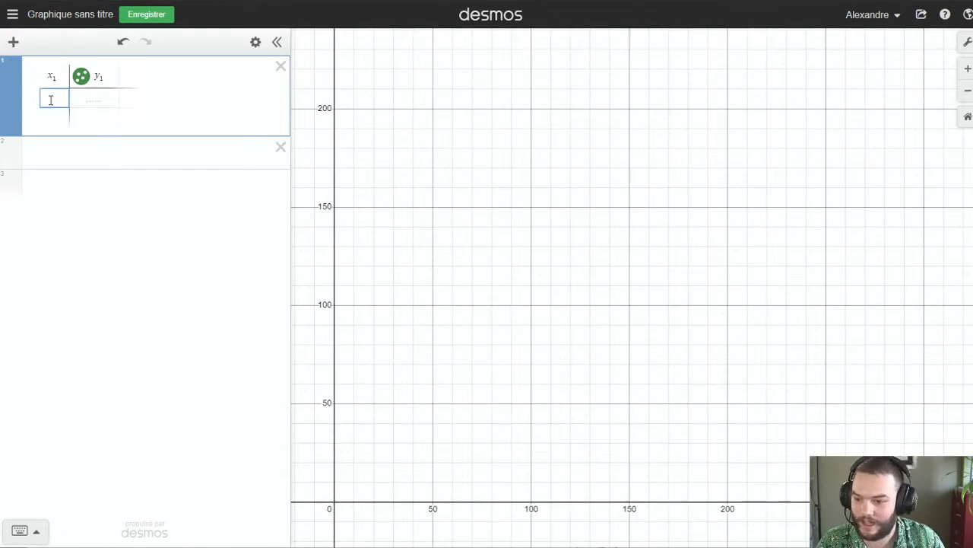
Consult the table of engine sizes and times in the OneNote notes, and return to Desmos
key(alt+Tab)
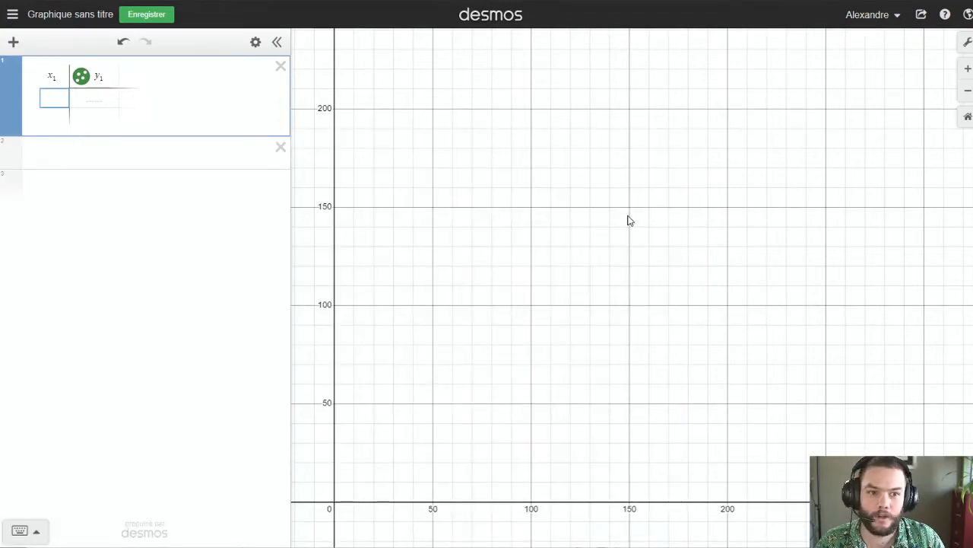
key(alt+Tab)
key(Tab)
key(Tab)
key(Tab)
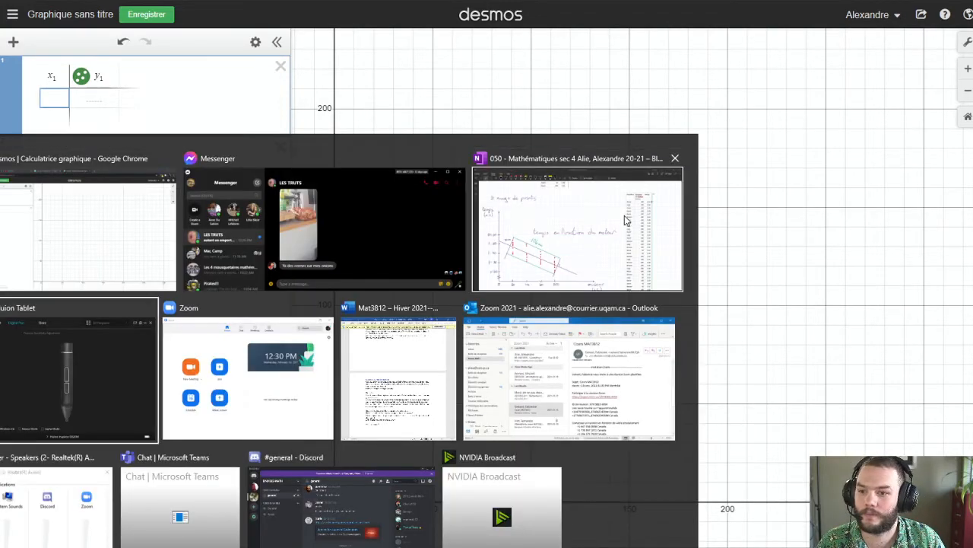
click(566, 200)
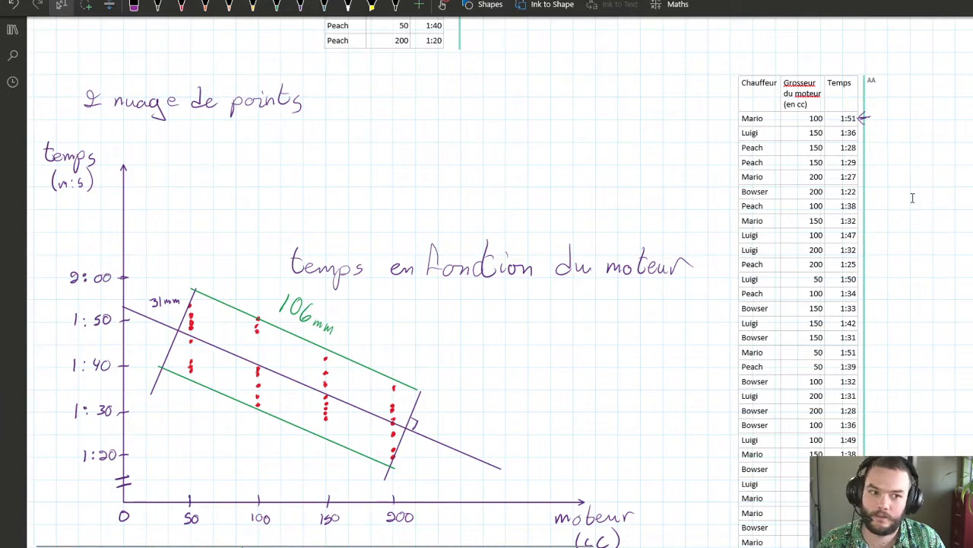
key(alt+Tab)
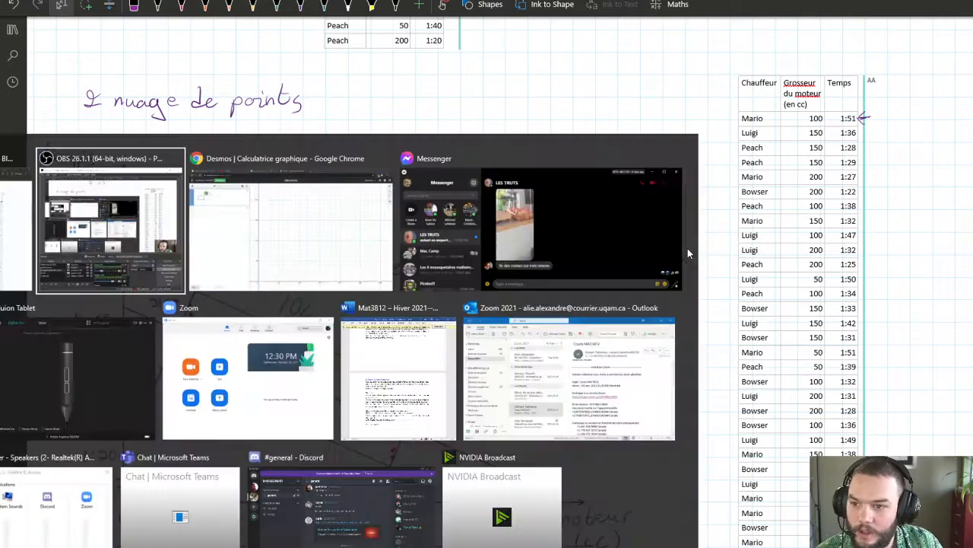
key(alt+Tab)
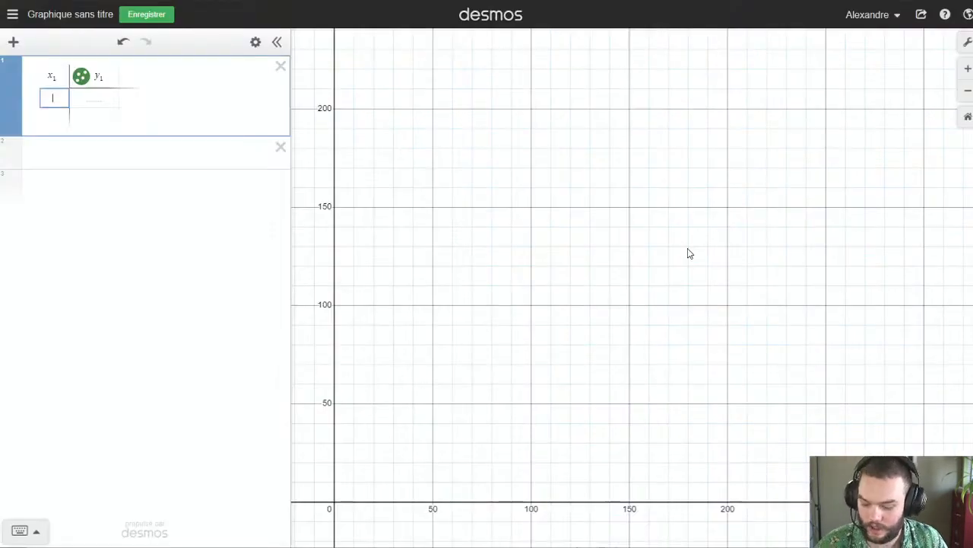
In the OneNote notes, handwrite "s" and 111 in yellow ink beside the first row of the data table
key(alt+Tab)
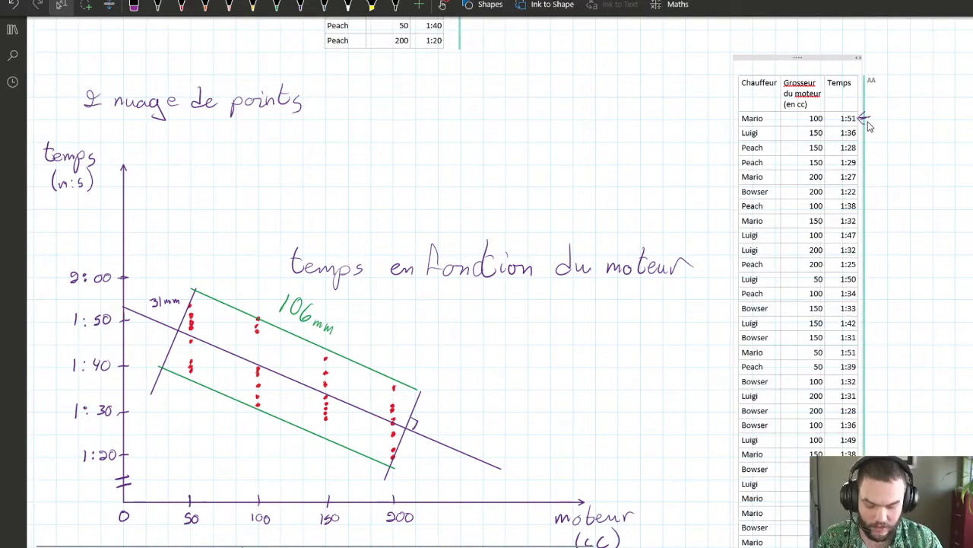
click(253, 5)
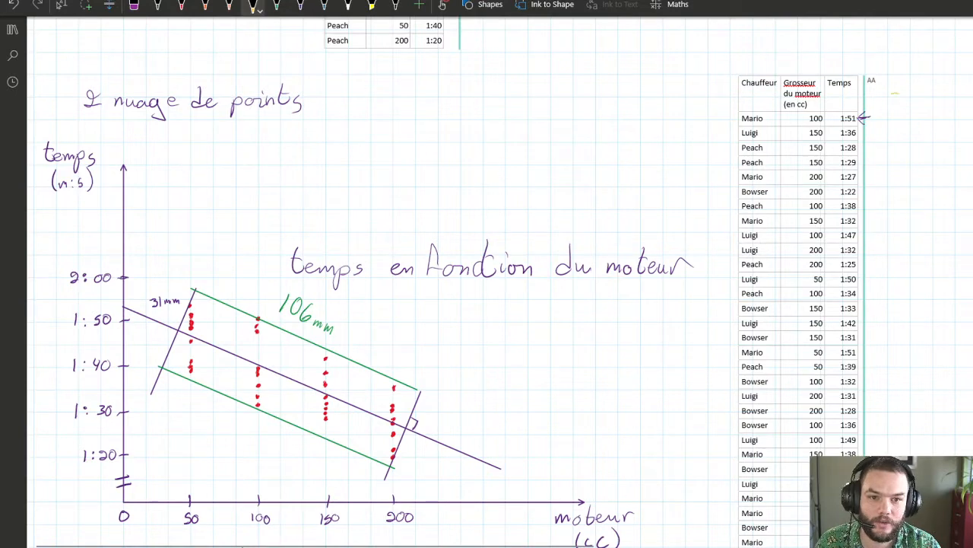
drag(895, 94, 885, 119)
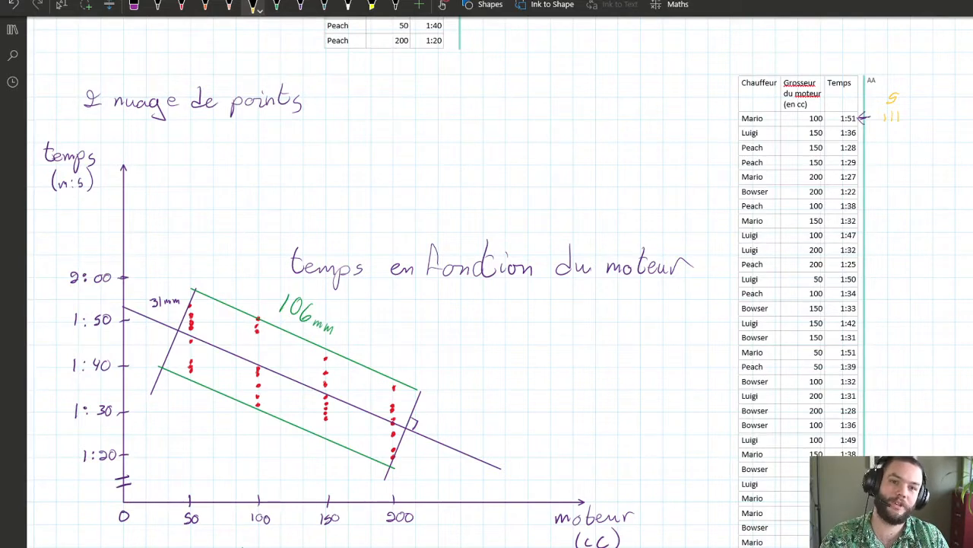
drag(891, 130, 890, 136)
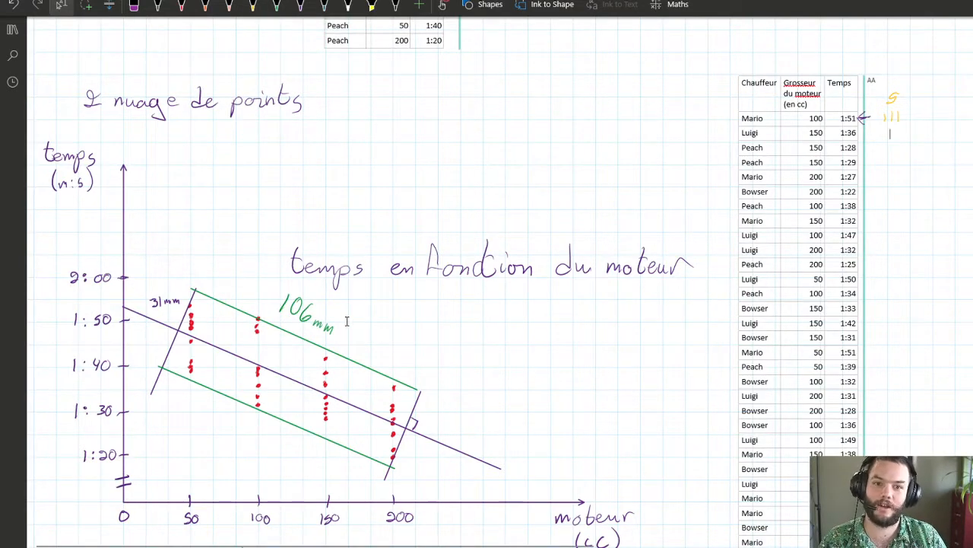
Switch back to Desmos and enter the first data point in the table, x₁ = 100 and y₁ = 111
key(alt+Tab)
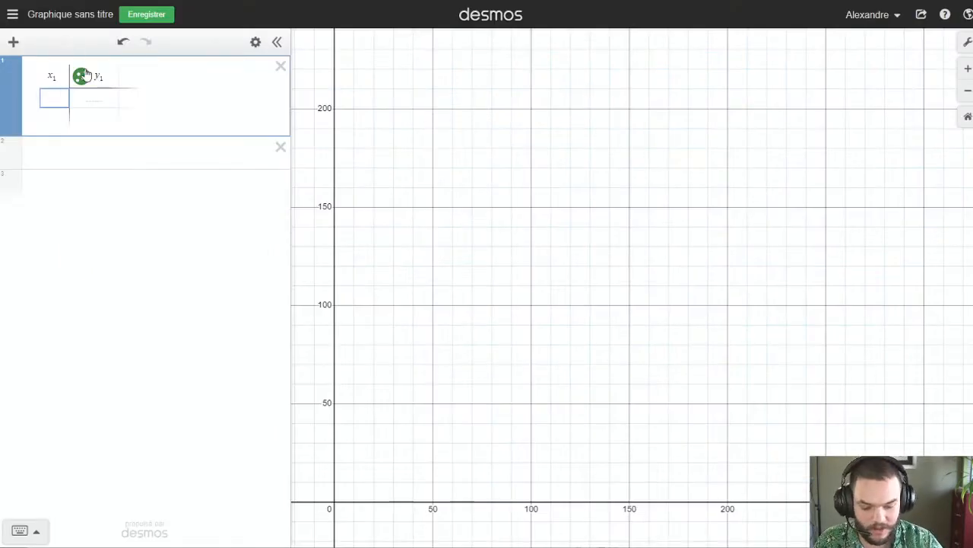
text(100)
key(Tab)
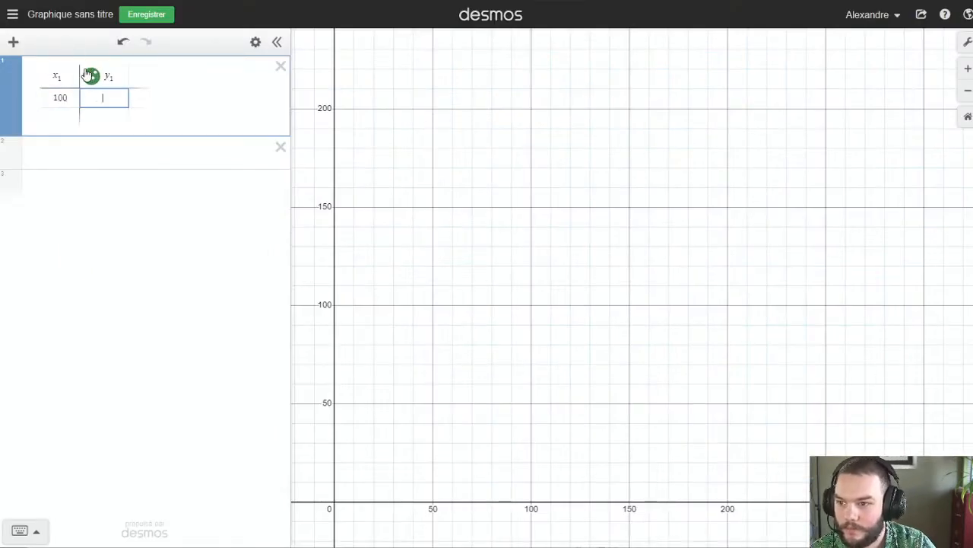
text(11)
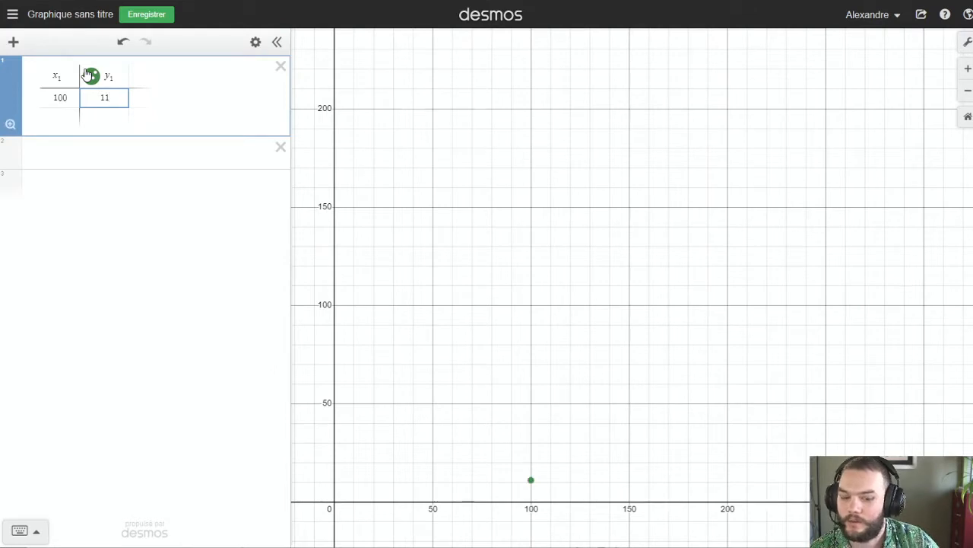
text(1)
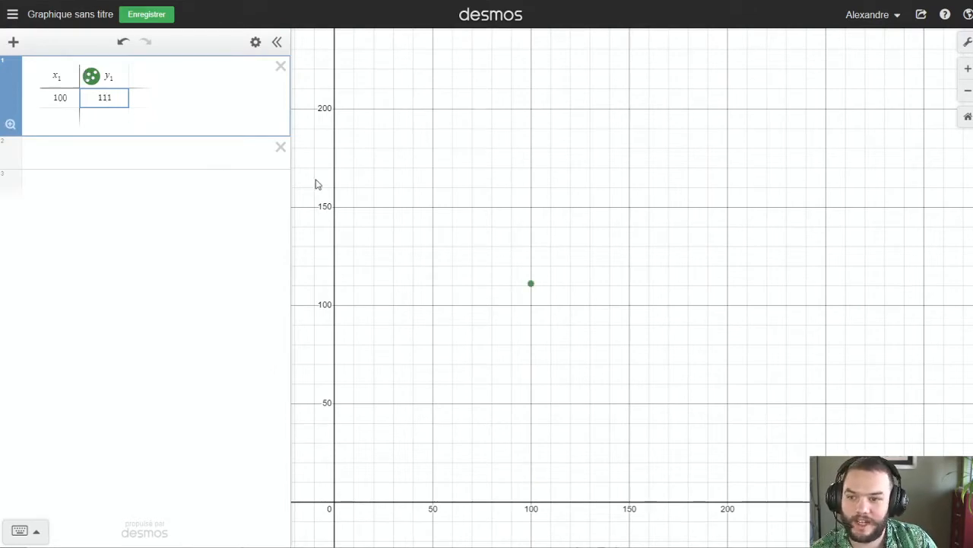
Add the points (150, 96) and (150, 88) in the next two rows of the table
click(70, 118)
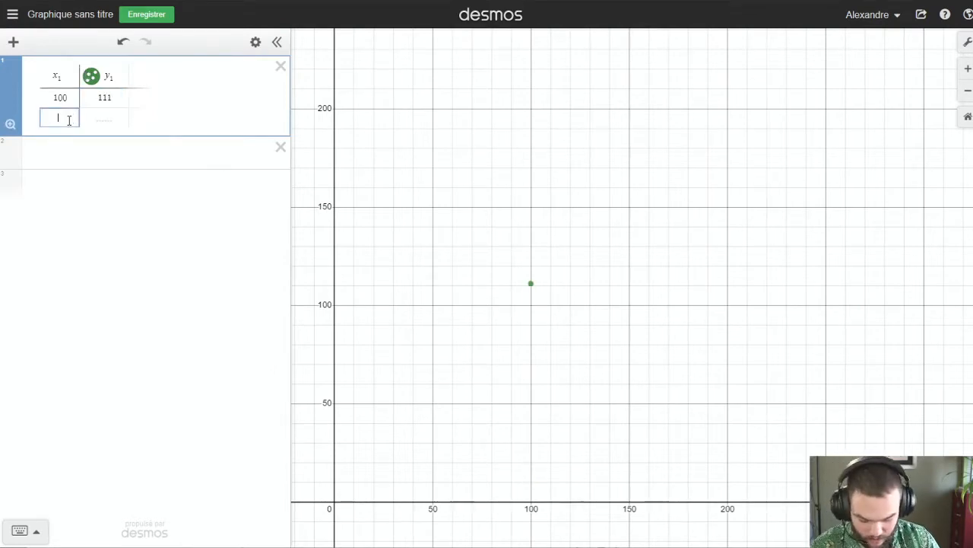
text(150)
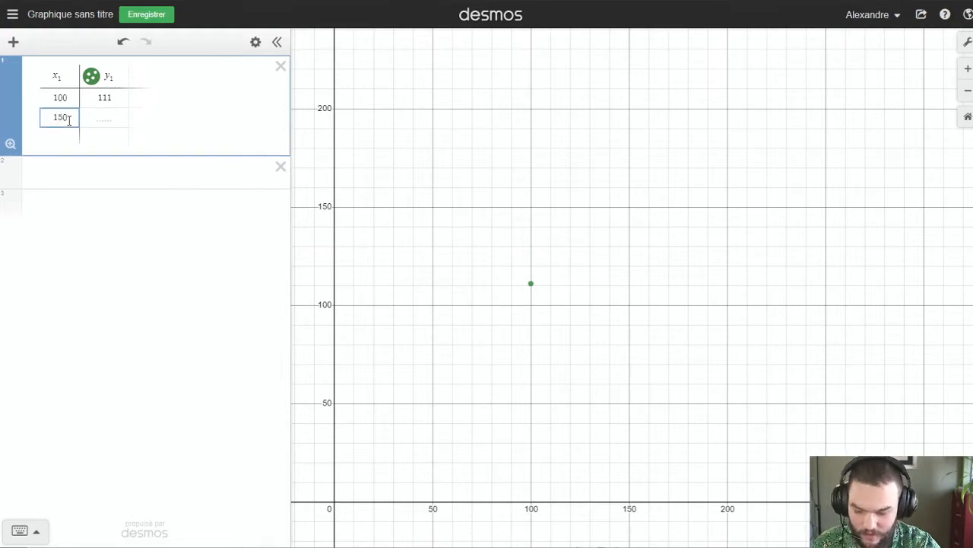
key(Tab)
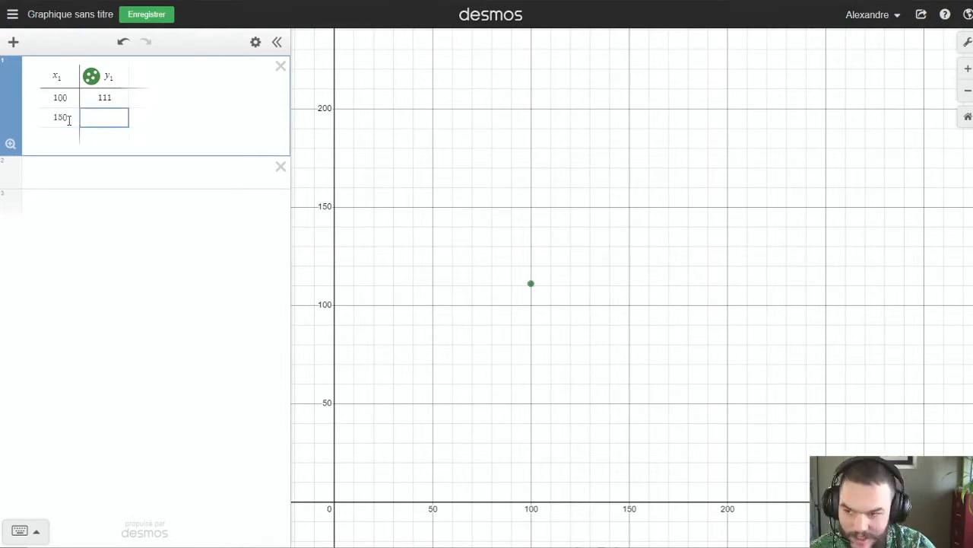
text(96)
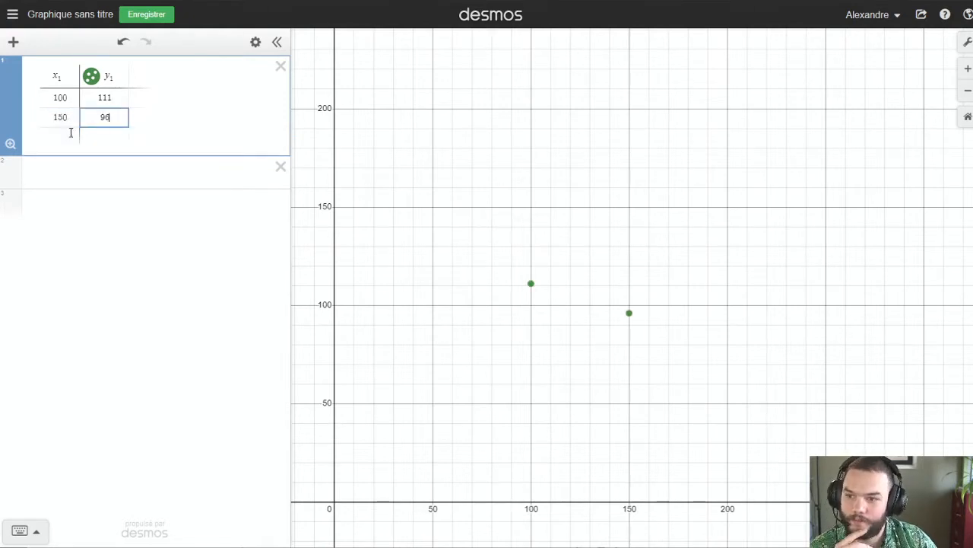
click(57, 134)
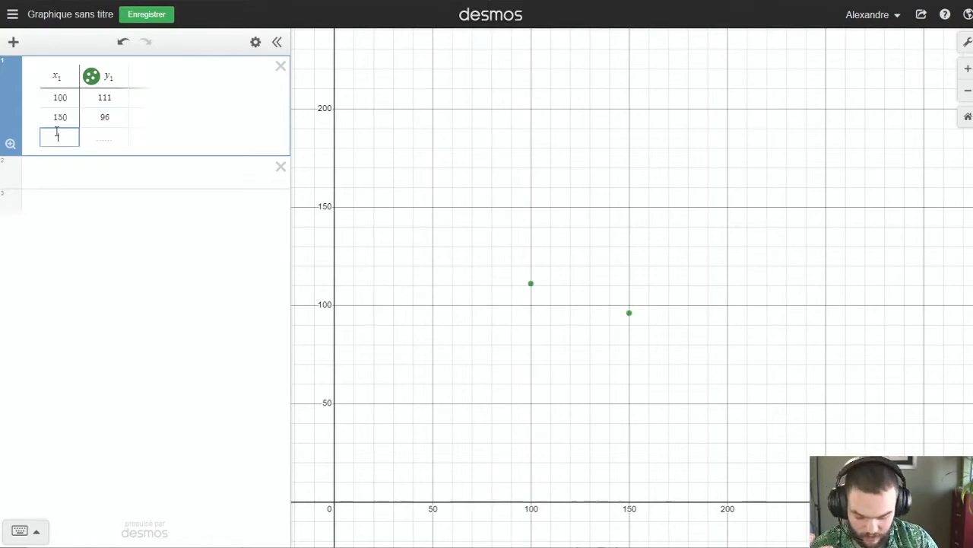
text(150)
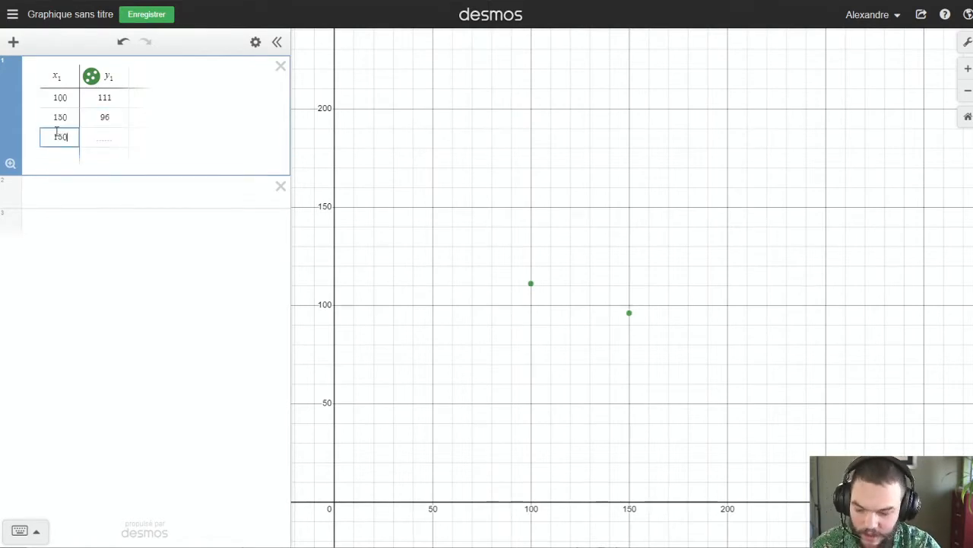
key(Tab)
text(88)
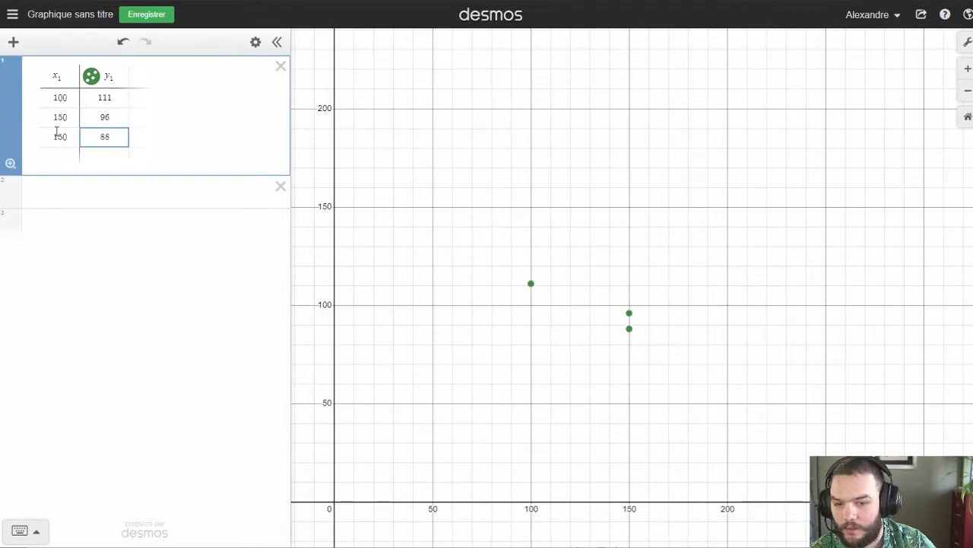
click(68, 155)
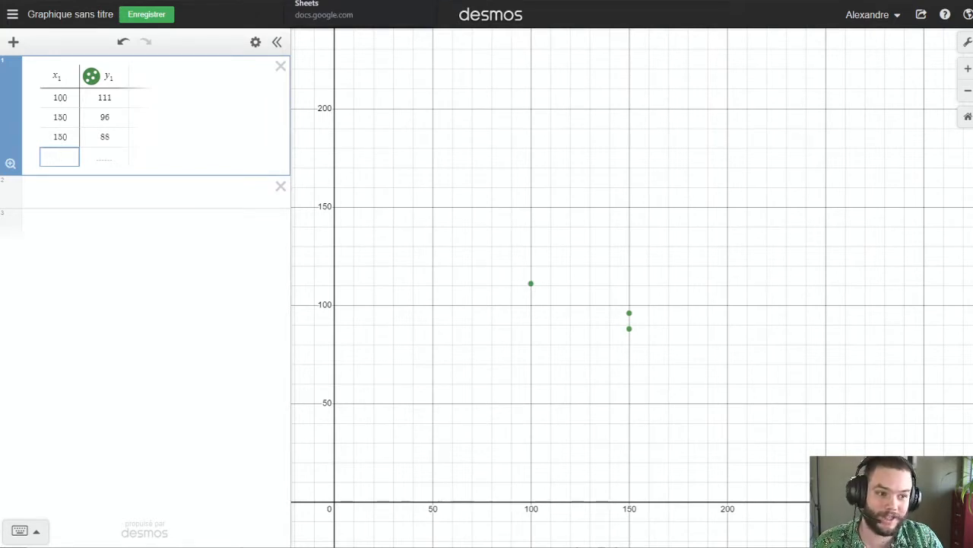
Delete the hand-entered table in Desmos, and copy the engine size and seconds columns, B1:C33, from the go-kart numbers spreadsheet
click(281, 66)
click(359, 4)
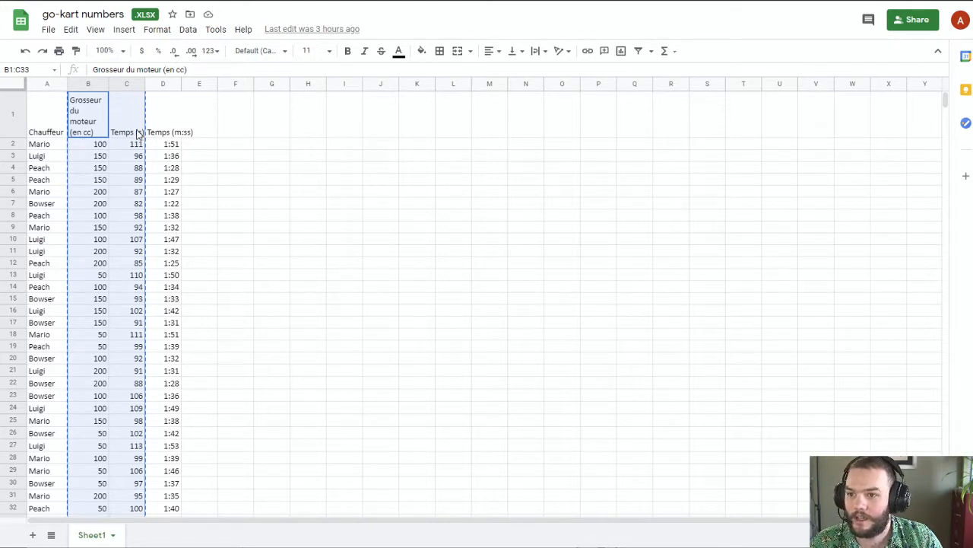
scroll(135, 173, down, 2)
scroll(133, 180, up, 2)
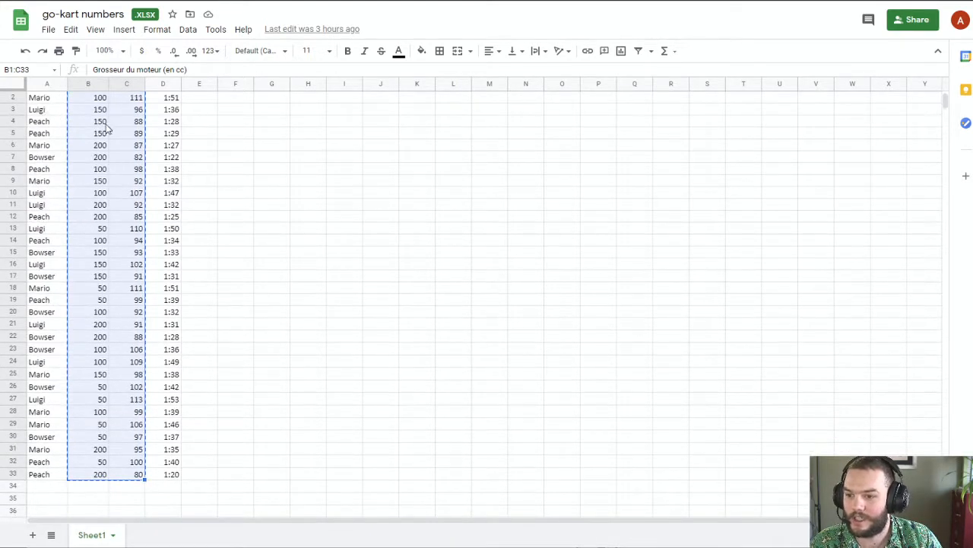
right_click(117, 242)
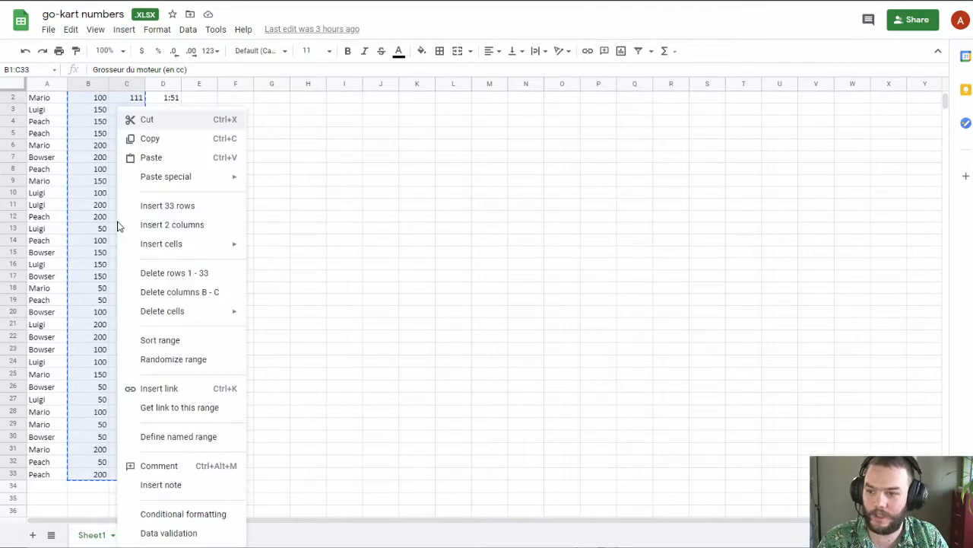
click(172, 141)
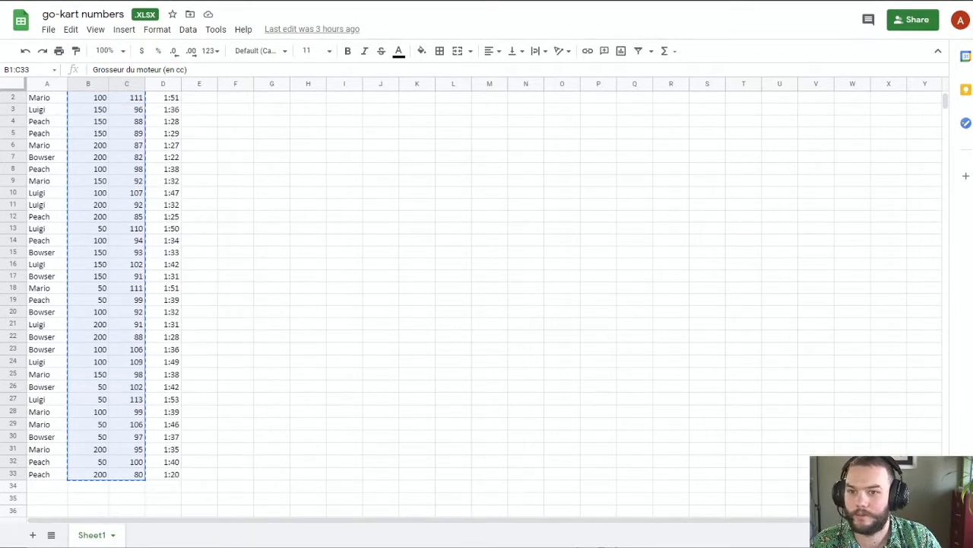
Switch back to Desmos and paste the copied data into the empty first expression to create a table
key(ctrl+Tab)
click(90, 69)
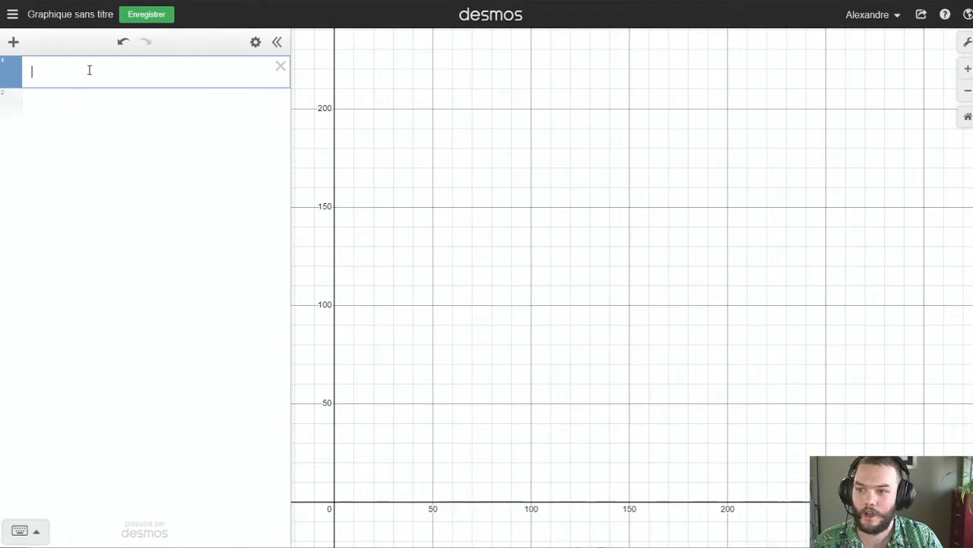
right_click(67, 71)
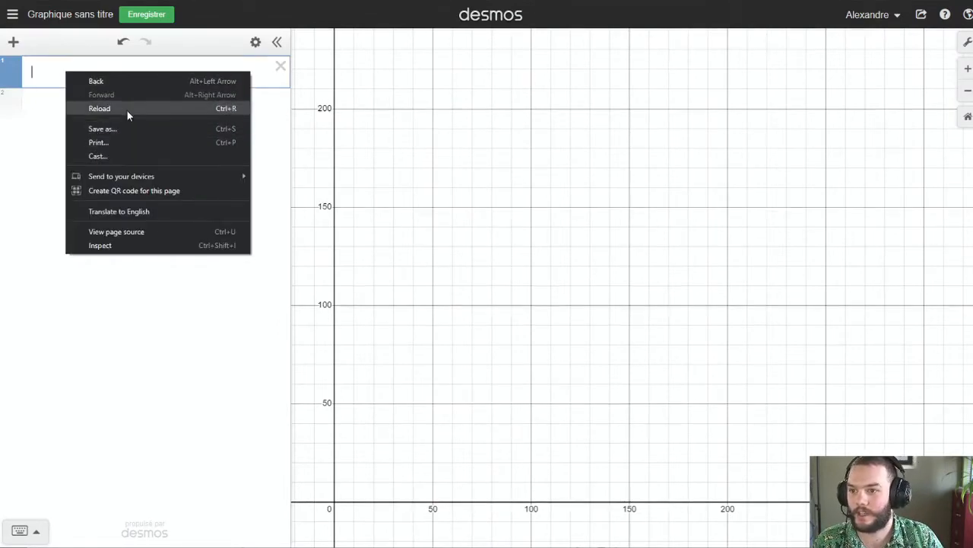
click(273, 279)
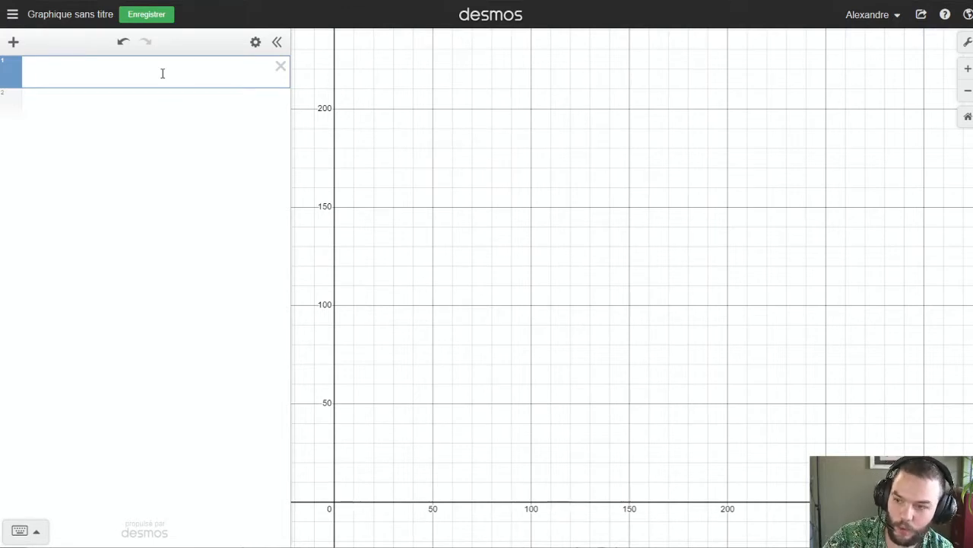
key(ctrl+v)
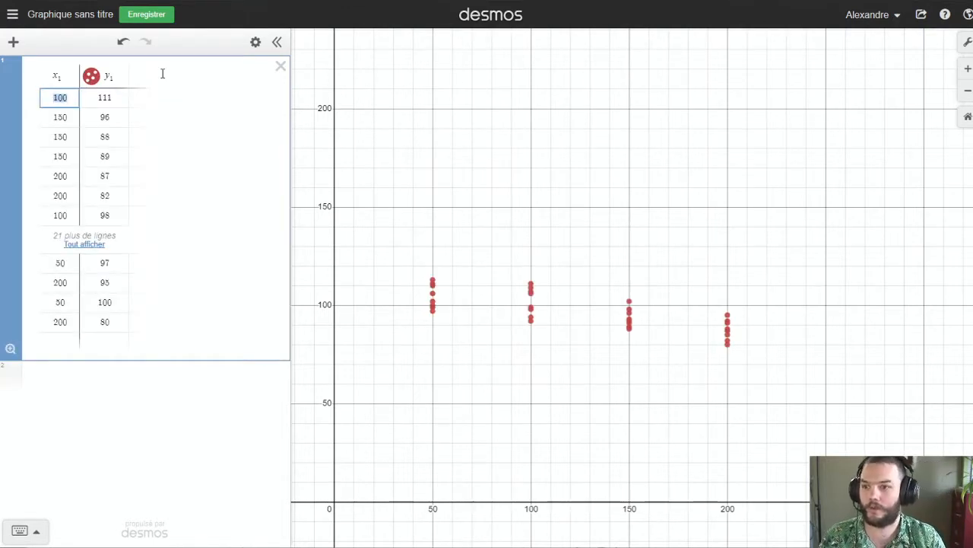
Show all rows of the pasted table, check the data down to the last row, and fit the graph to the points
click(69, 245)
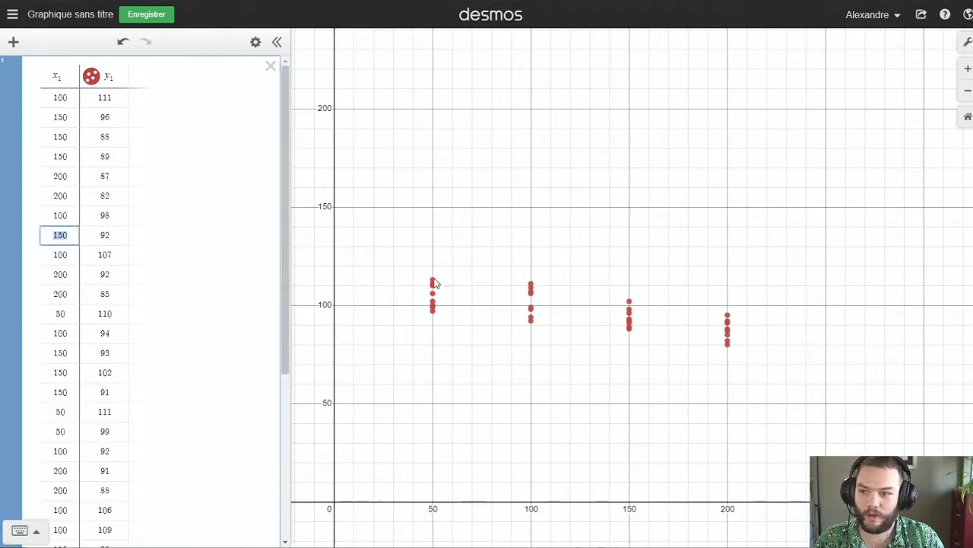
scroll(82, 236, down, 3)
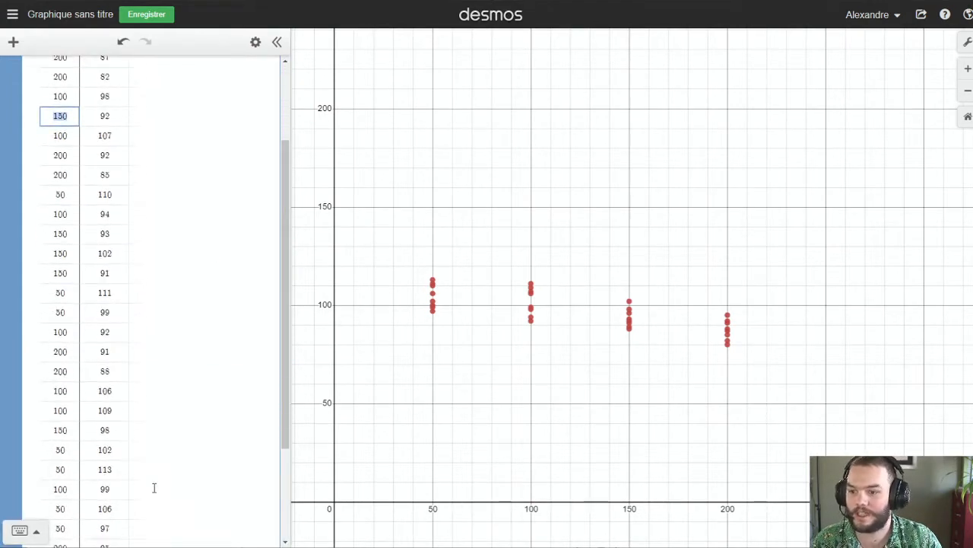
scroll(156, 490, down, 3)
scroll(179, 441, up, 5)
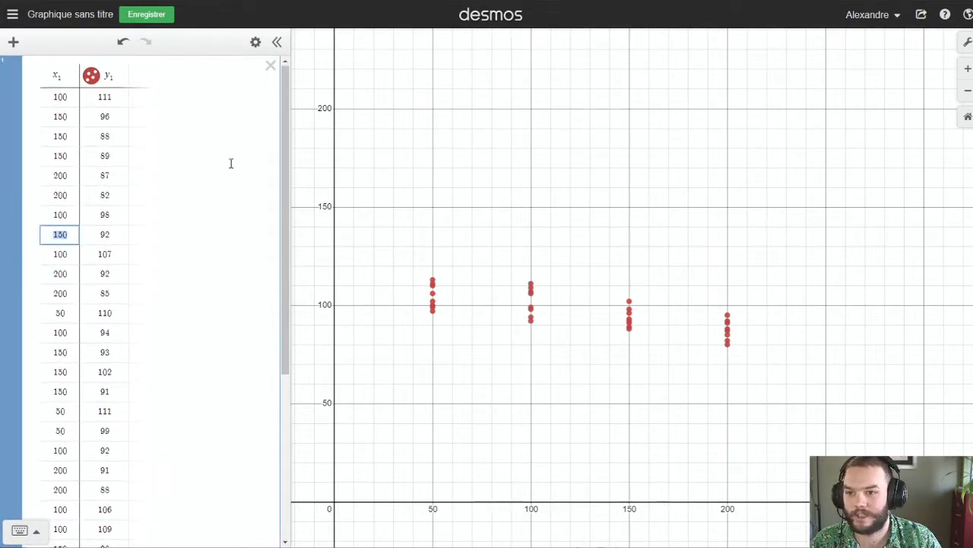
scroll(231, 164, down, 5)
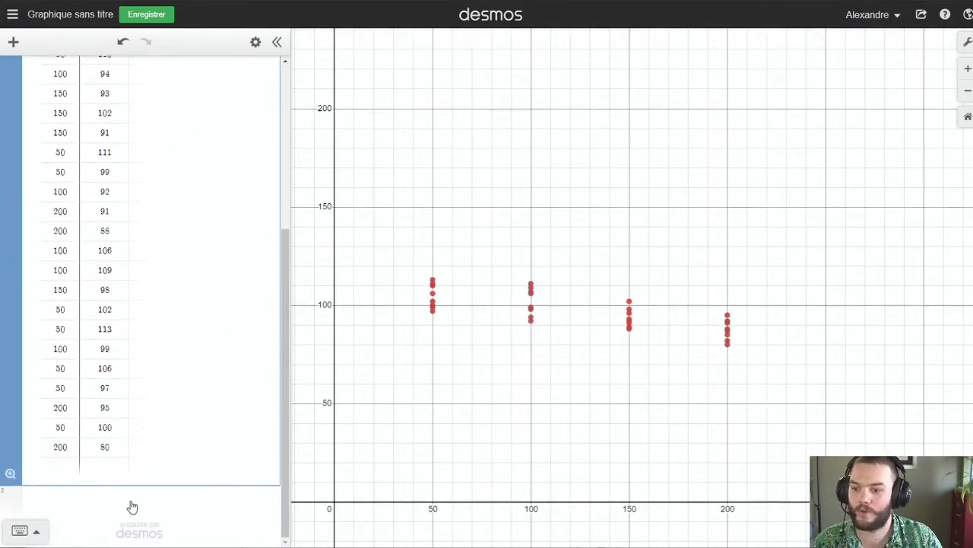
click(10, 476)
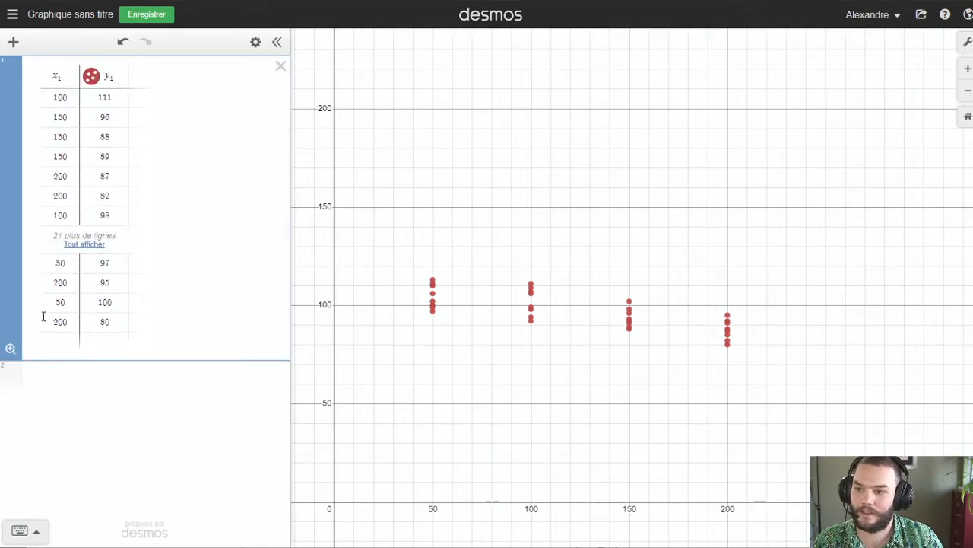
Calculate the correlation coefficient in a new expression below the table with corr(x₁, y₁)
click(63, 380)
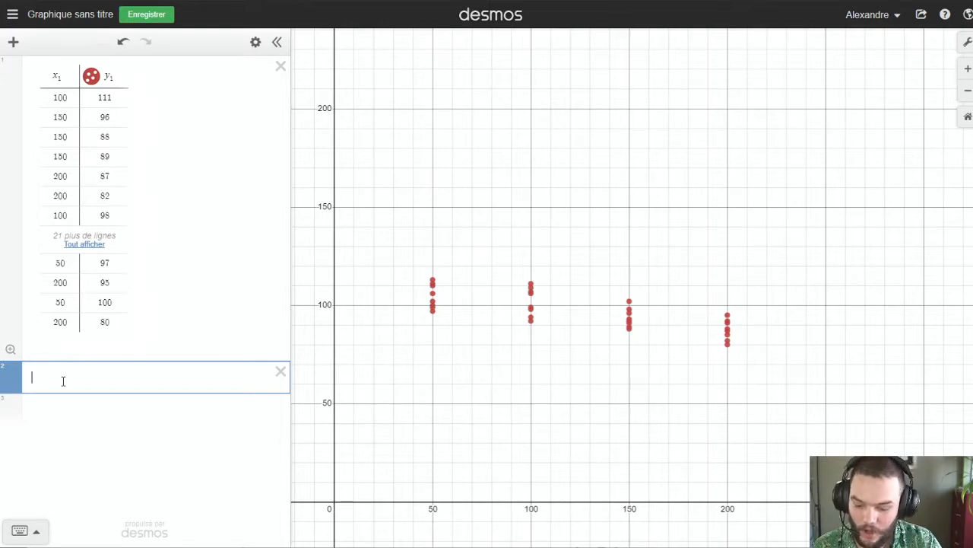
text(orr)
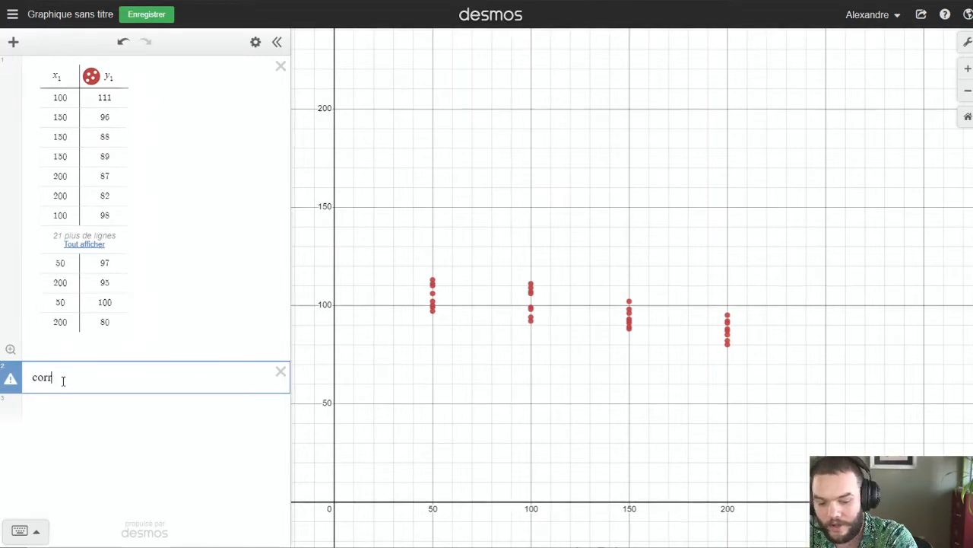
text((x)
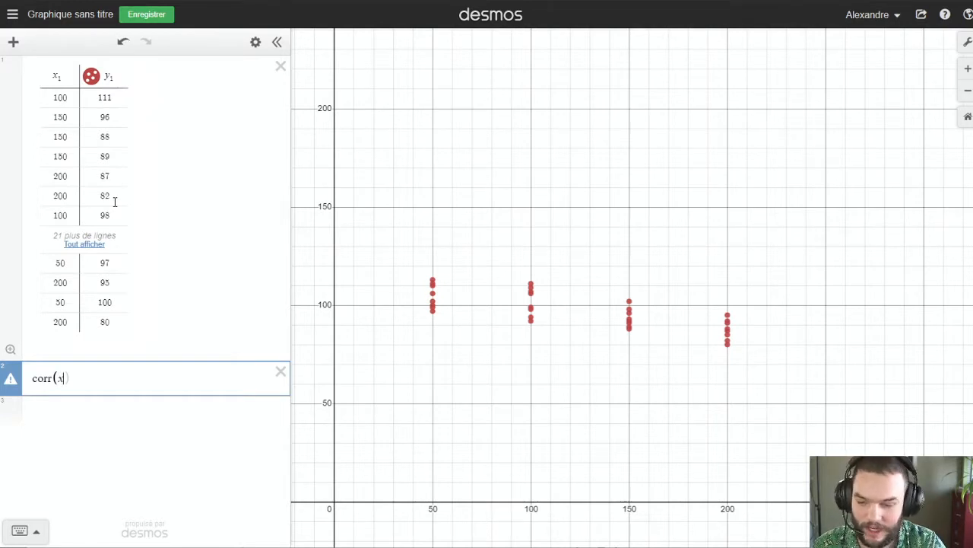
text(1,)
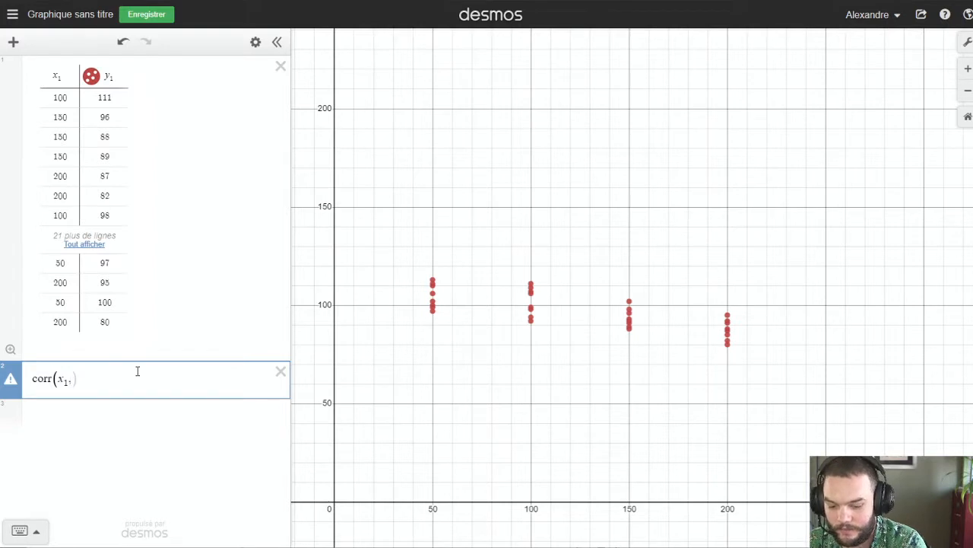
text(y1)
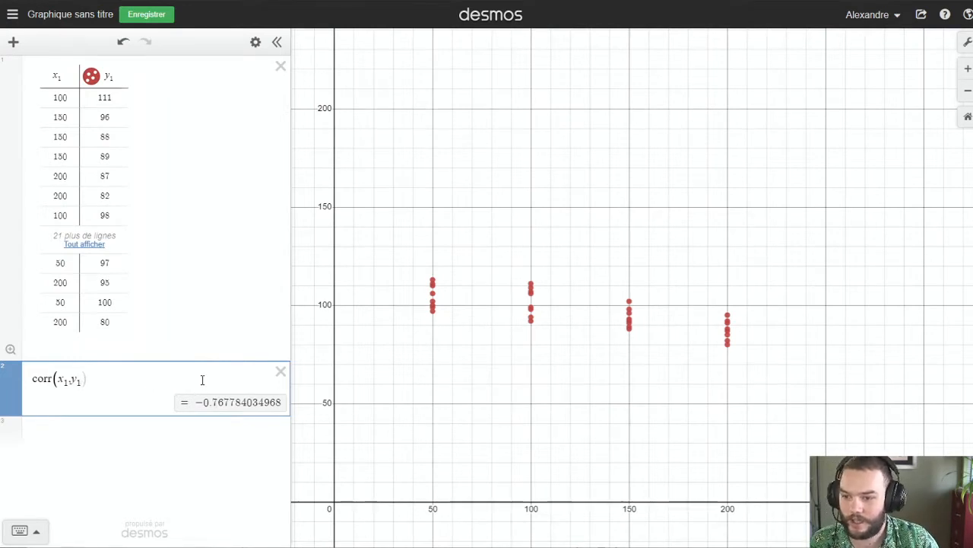
key(Return)
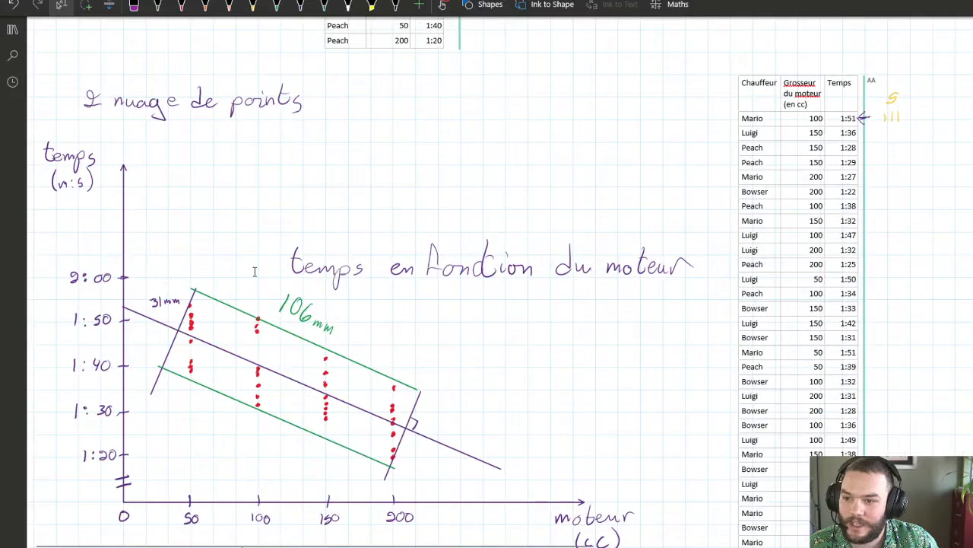
In the OneNote notes, highlight the approximate correlation result 0,7 in yellow
scroll(334, 213, down, 3)
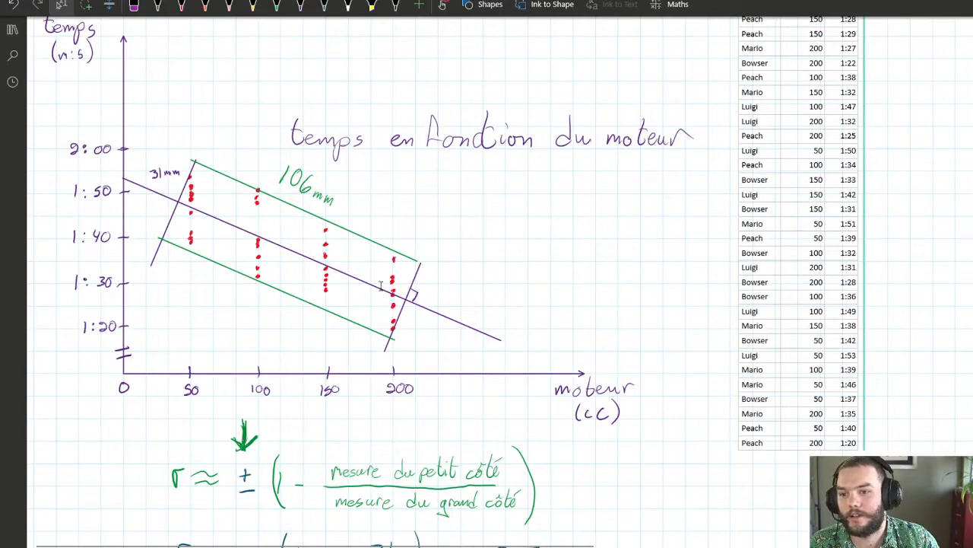
scroll(183, 207, down, 6)
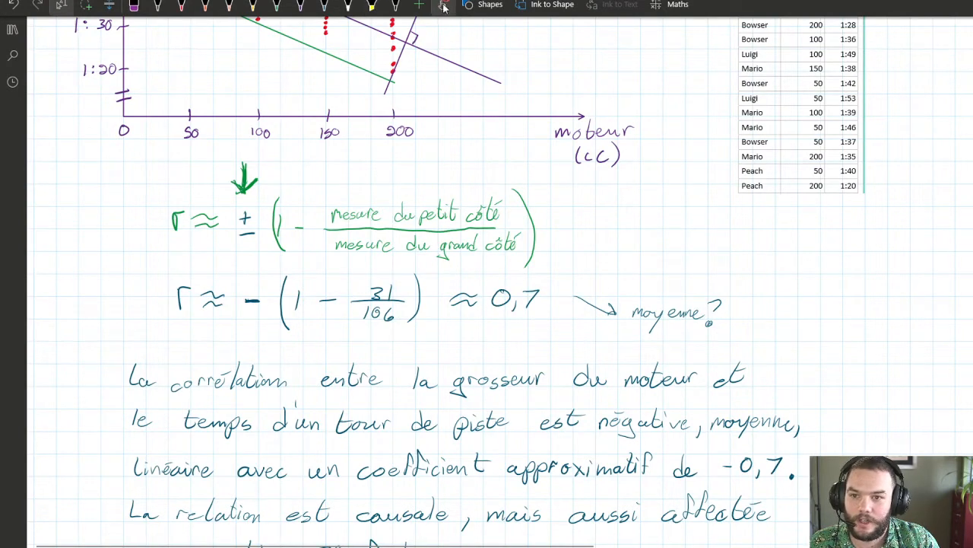
click(373, 5)
mouse_move(495, 298)
mouse_down()
mouse_move(537, 305)
mouse_move(513, 310)
mouse_move(526, 285)
mouse_move(535, 294)
mouse_up()
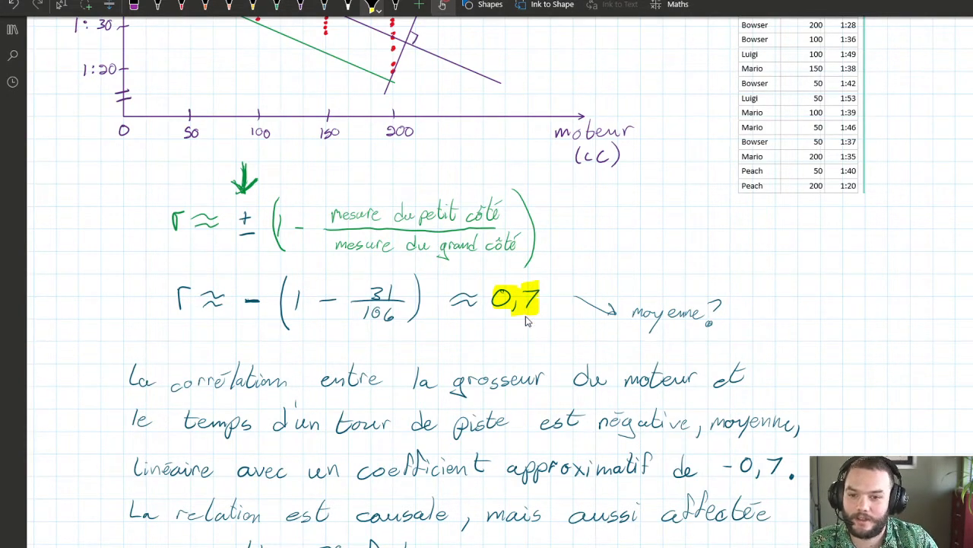
Beside the hand-drawn scatter plot in the OneNote notes, handwrite the line equation y = ax + b and underline the b
scroll(526, 321, up, 5)
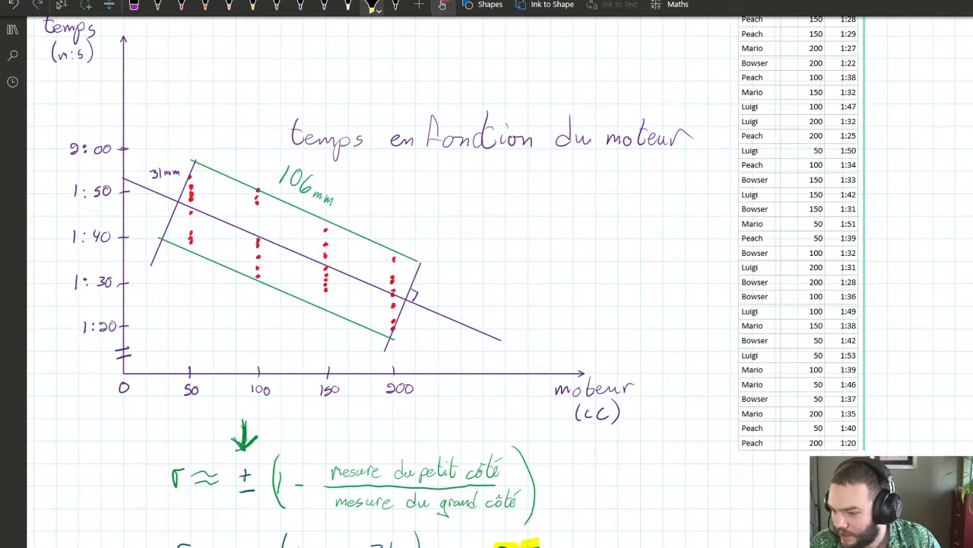
key(alt+Tab)
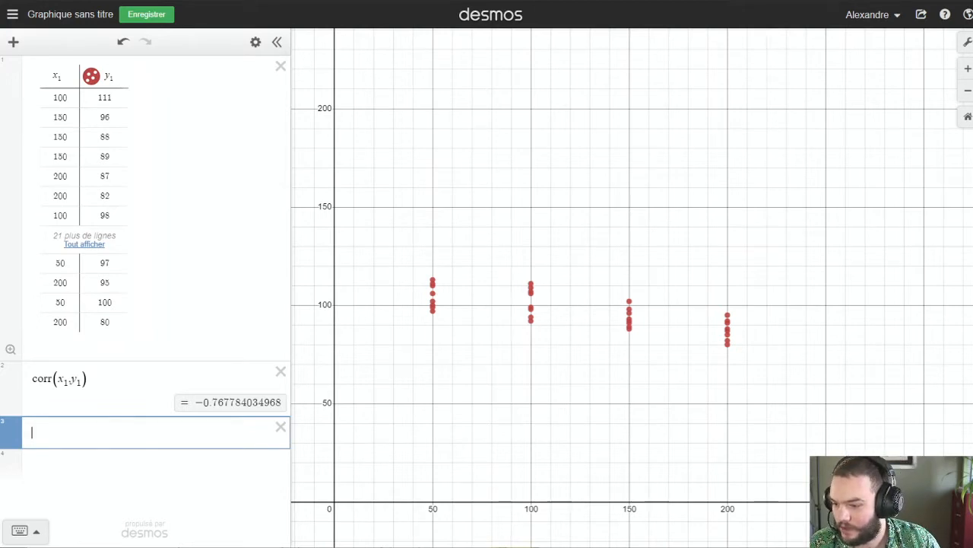
key(alt+Tab)
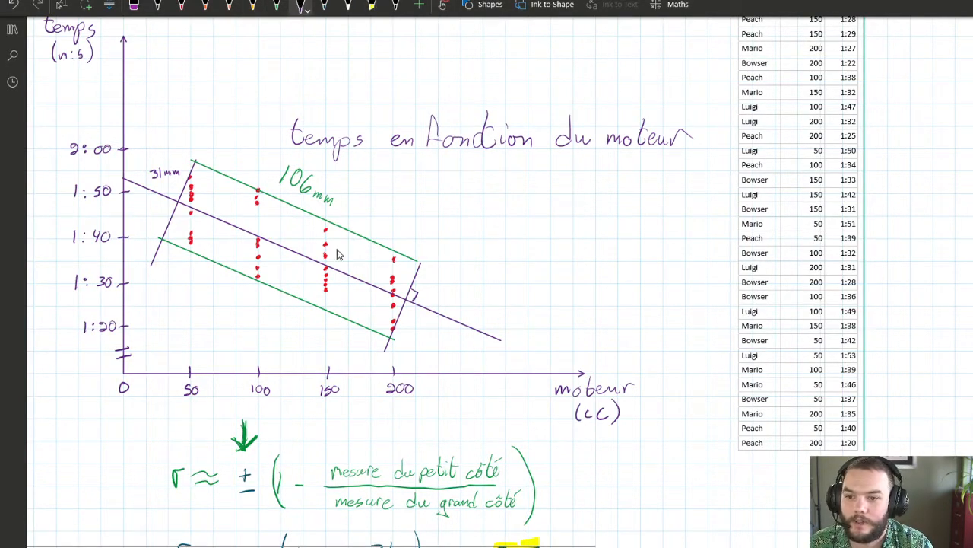
drag(482, 227, 496, 261)
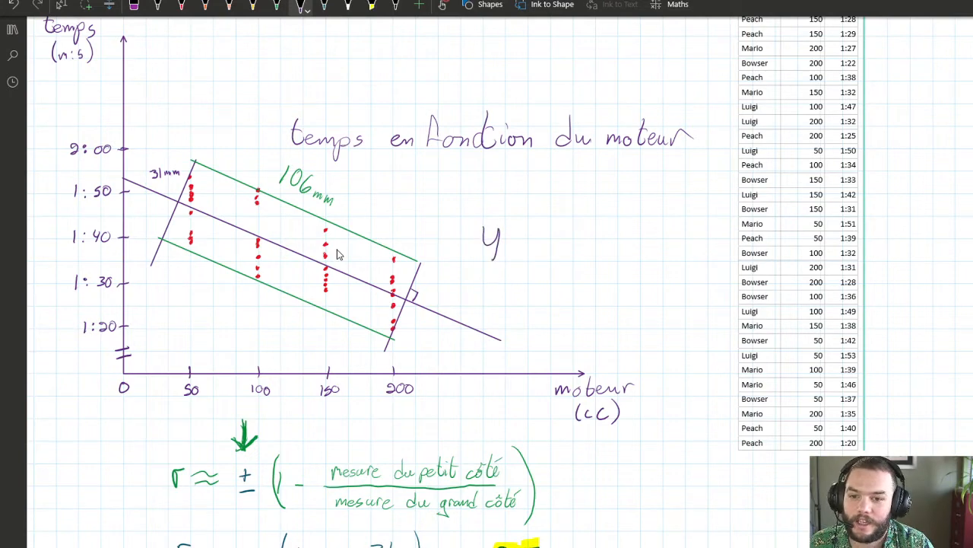
drag(516, 228, 531, 229)
drag(516, 237, 625, 231)
drag(616, 224, 616, 240)
mouse_move(638, 204)
mouse_down()
mouse_move(653, 225)
mouse_move(641, 237)
mouse_move(660, 241)
mouse_up()
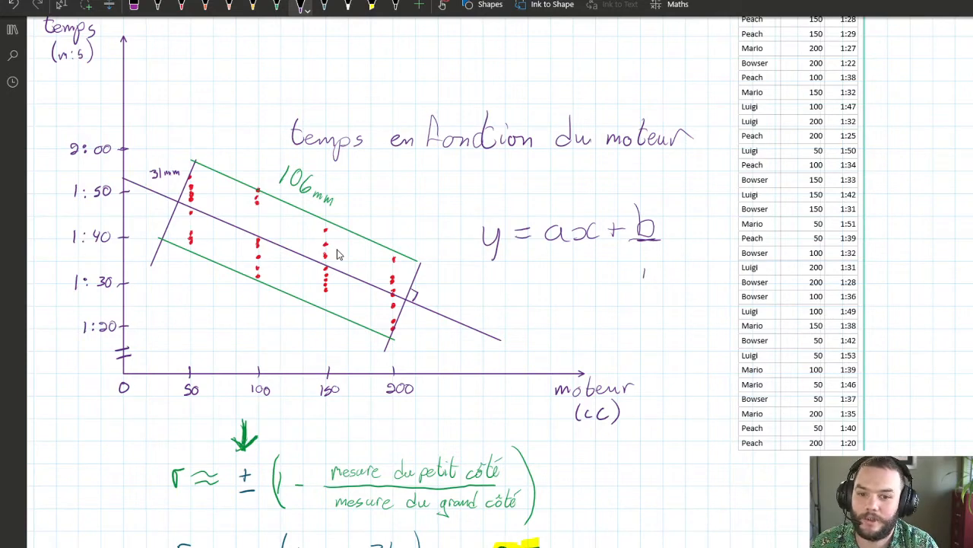
Finish writing 113 under the b of the equation, and erase the minus sign under the a
drag(659, 266, 660, 280)
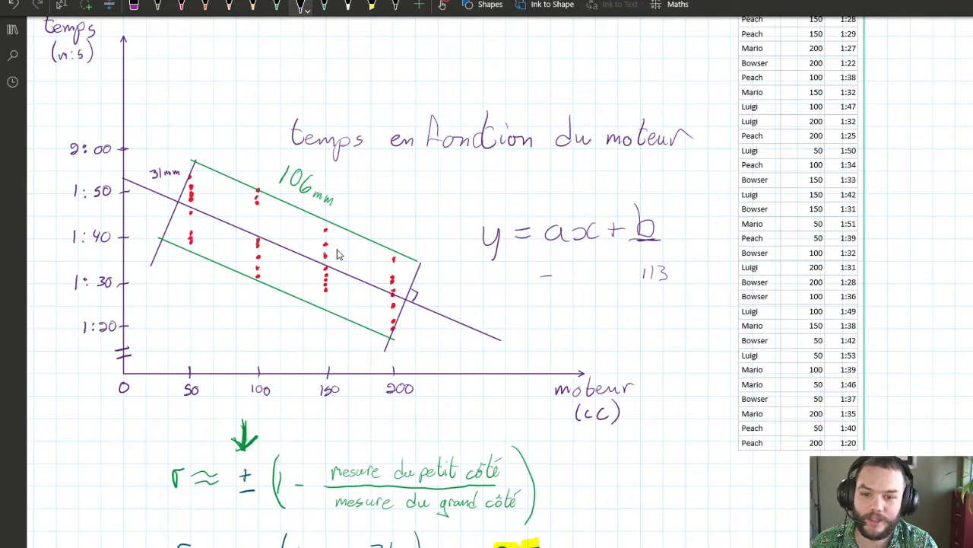
click(134, 6)
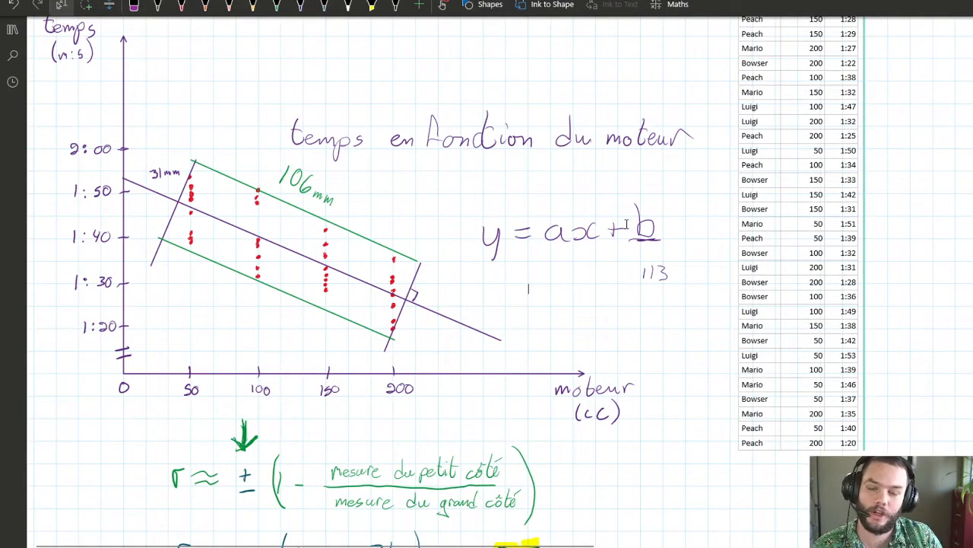
drag(528, 285, 529, 292)
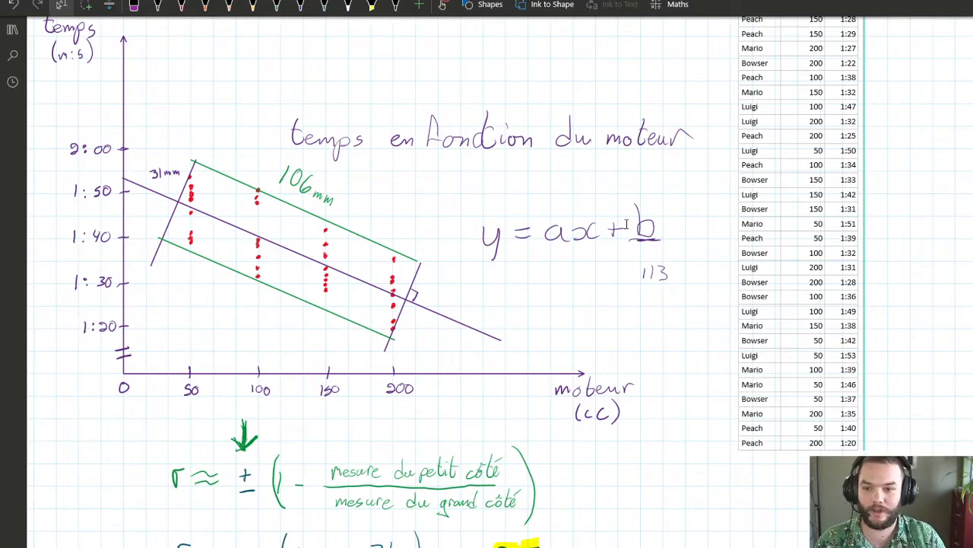
Switch to Desmos and enter the linear regression y₁ ~ ax₁ + b as a new expression below the correlation
key(alt+Tab)
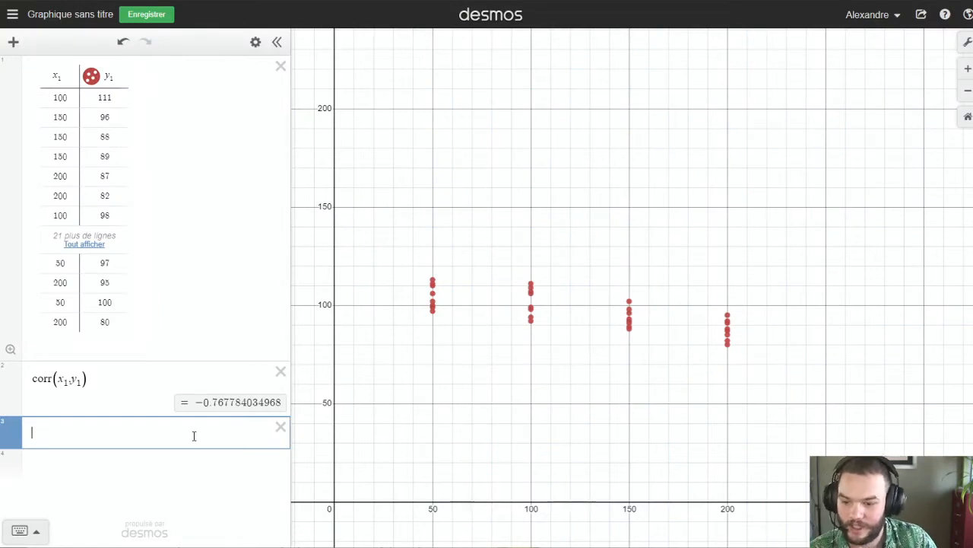
text(y_1)
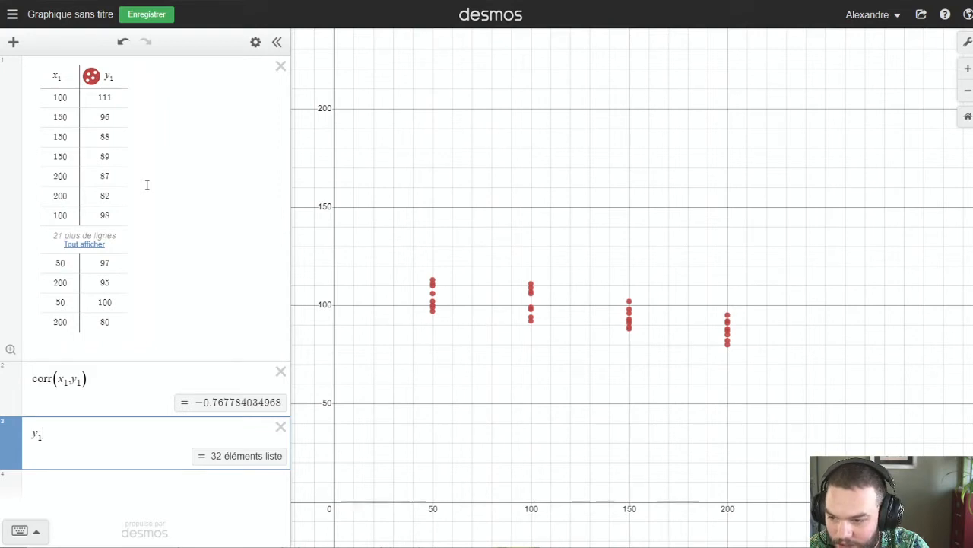
text(~)
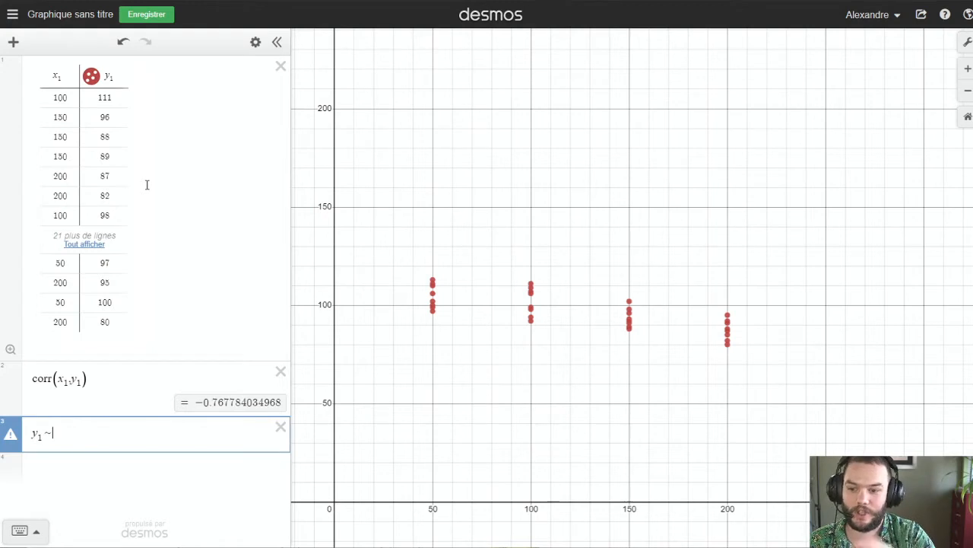
text(a)
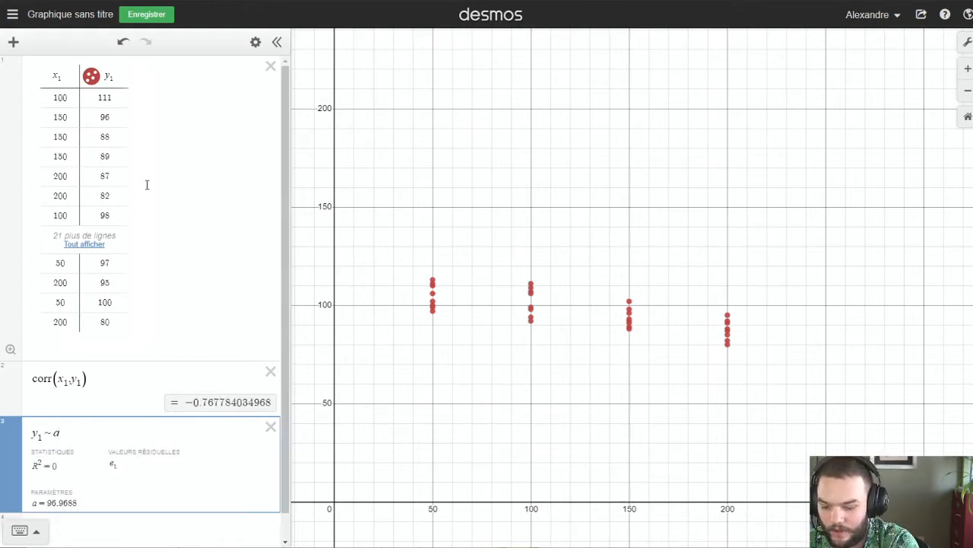
text(x1)
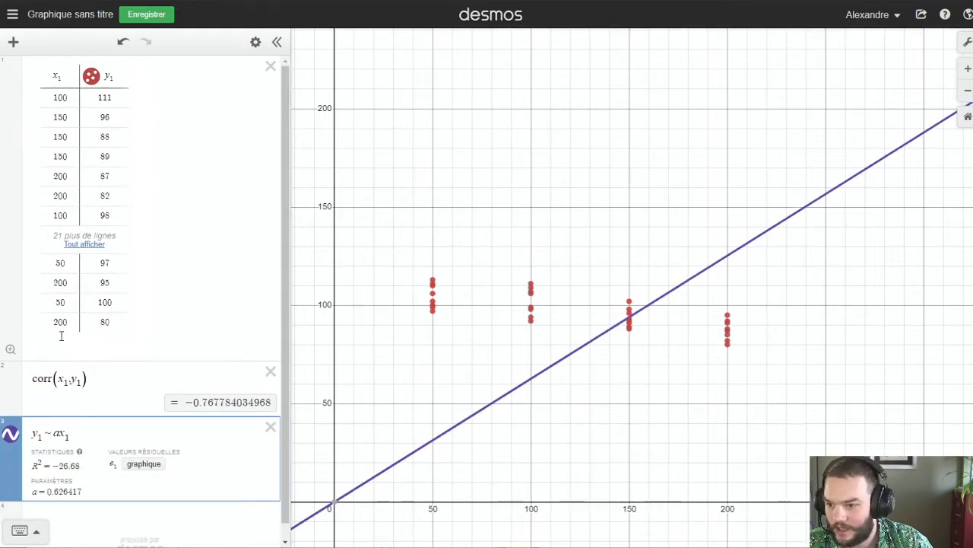
text(+b)
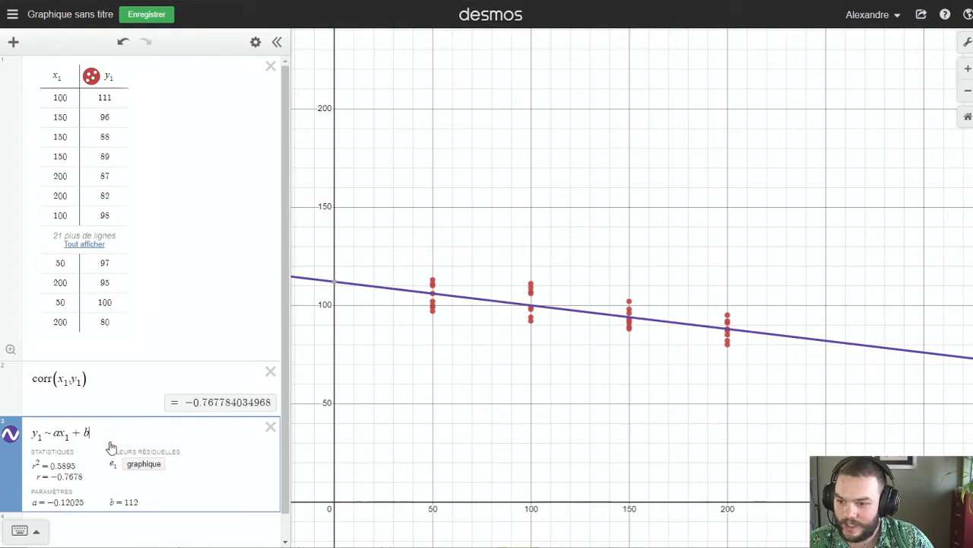
drag(92, 433, 30, 435)
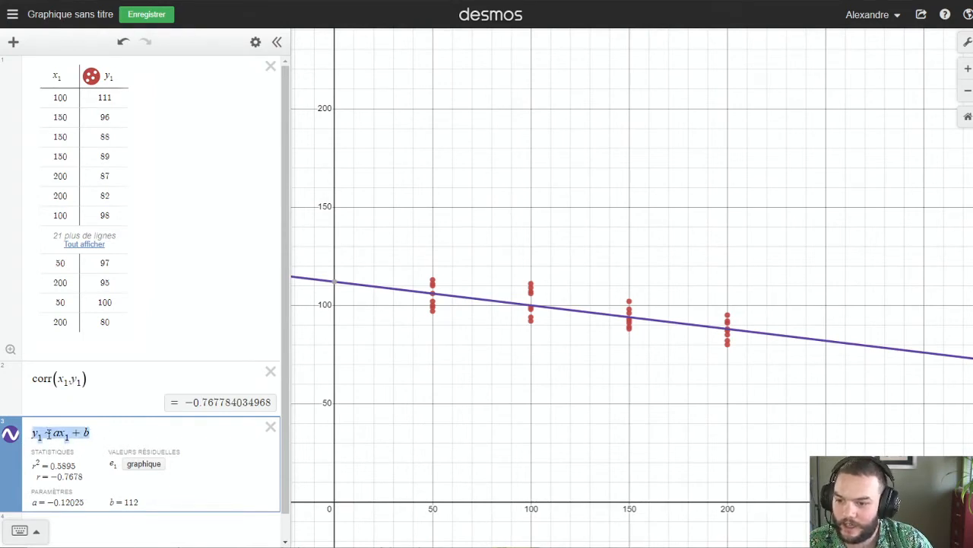
click(107, 432)
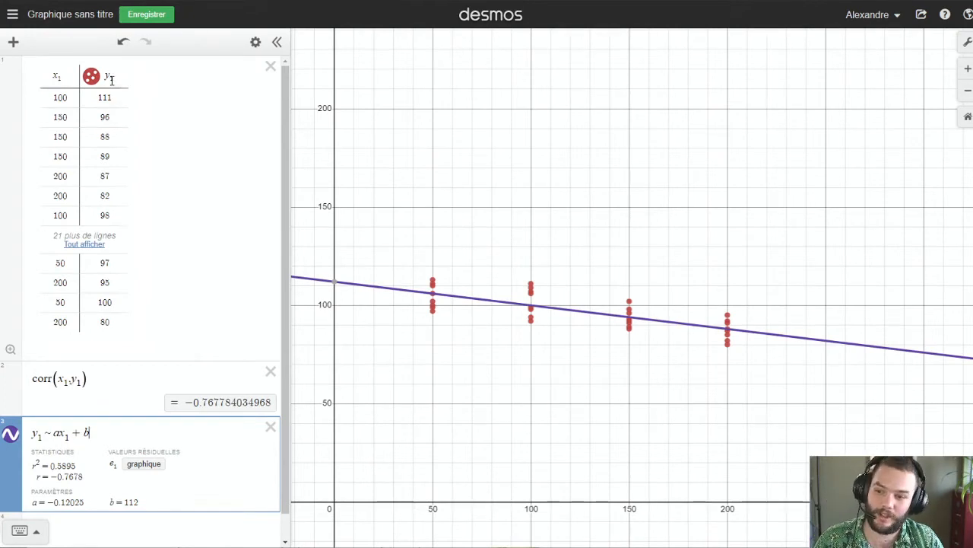
key(Return)
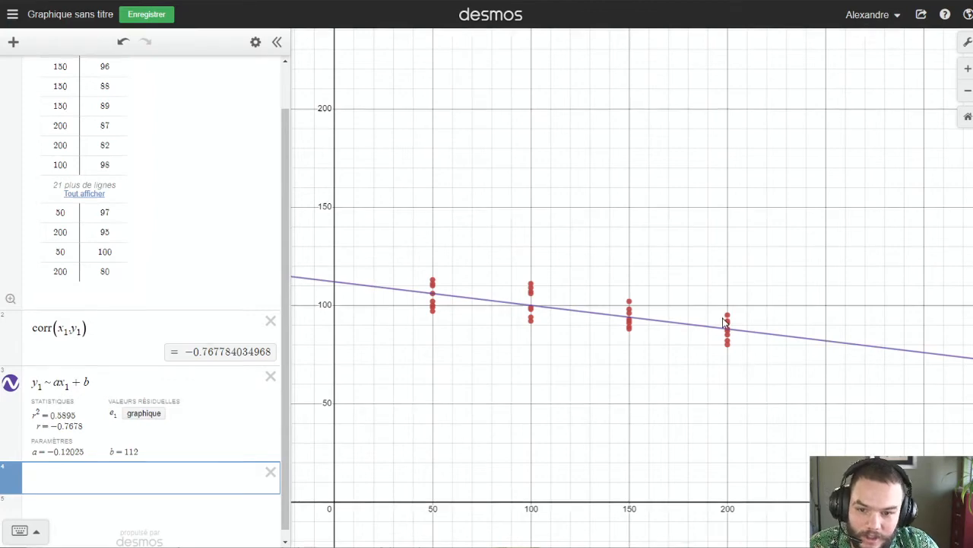
Examine how the regression line fits the four columns of data points at different graph scales
scroll(441, 326, up, 5)
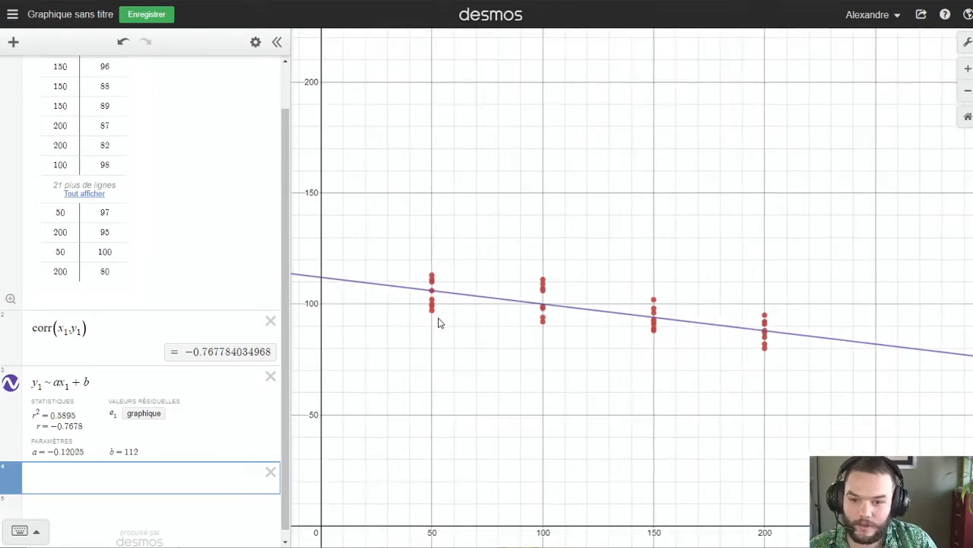
key(ctrl+plus)
key(ctrl+plus)
key(ctrl+plus)
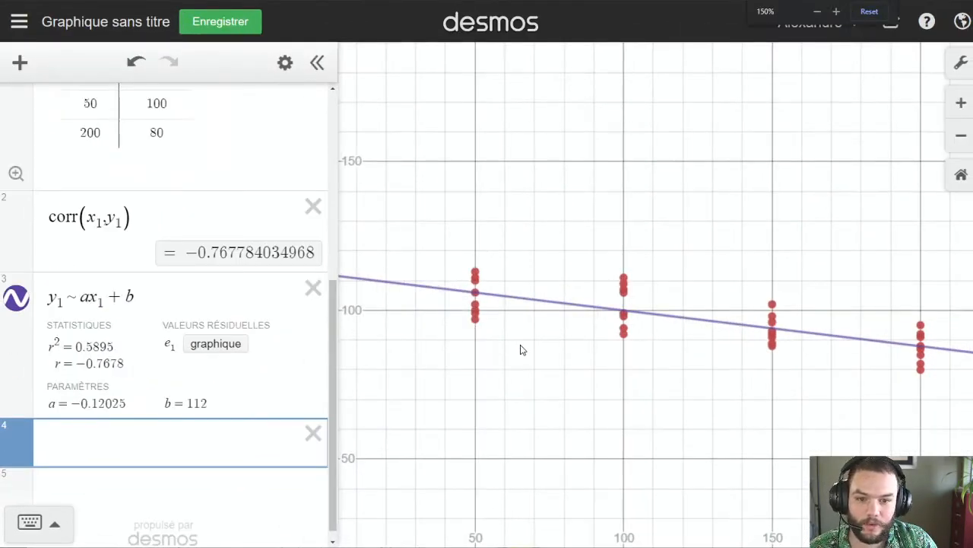
scroll(571, 272, down, 1)
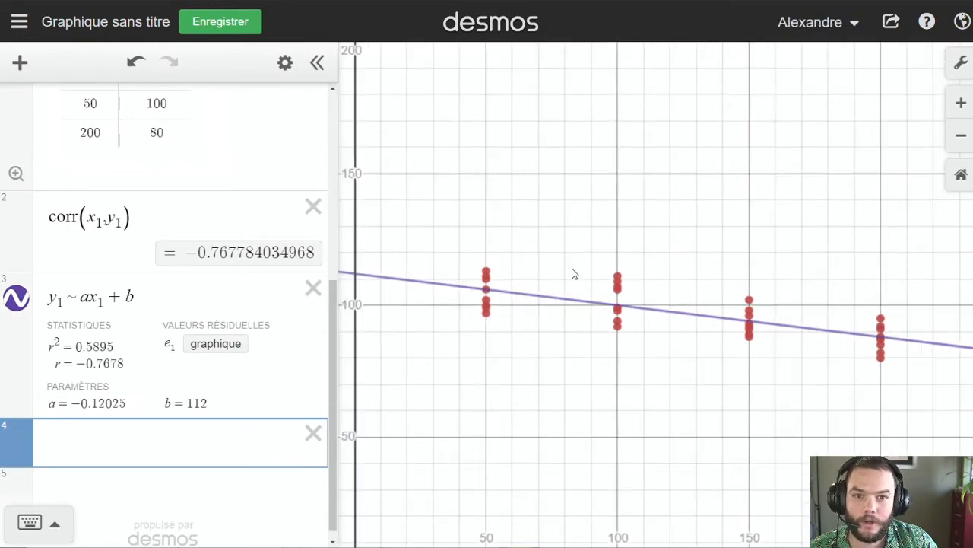
click(961, 103)
click(961, 103)
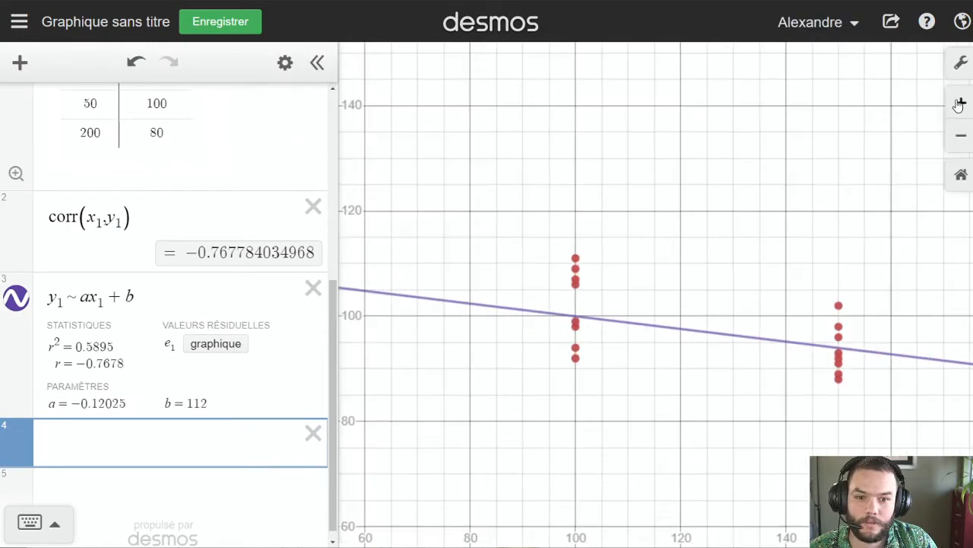
scroll(690, 332, down, 1)
key(ctrl+minus)
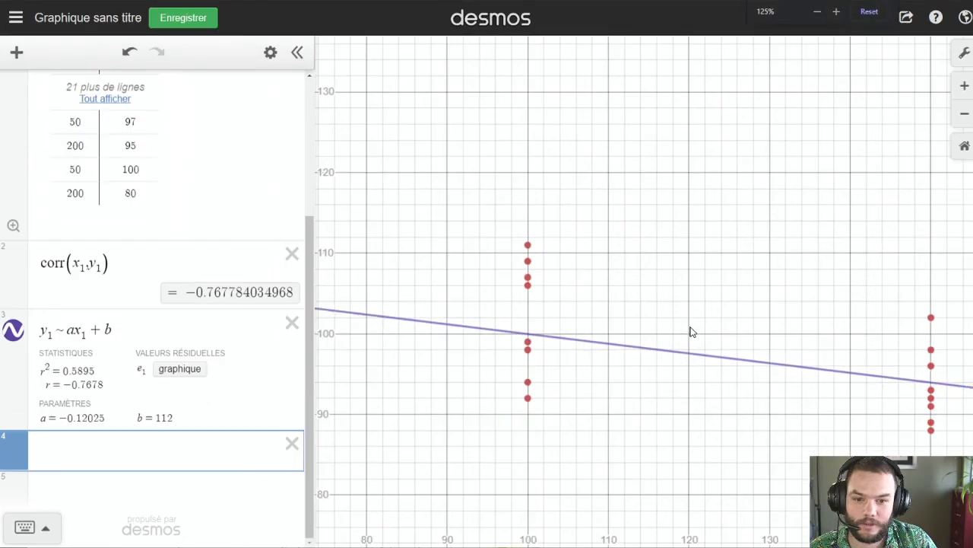
click(964, 115)
click(963, 116)
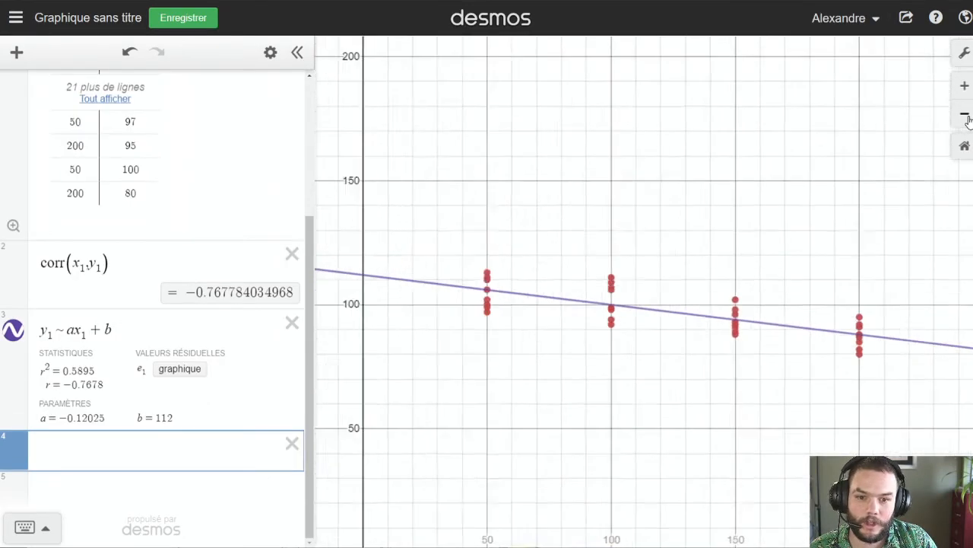
click(965, 86)
click(964, 86)
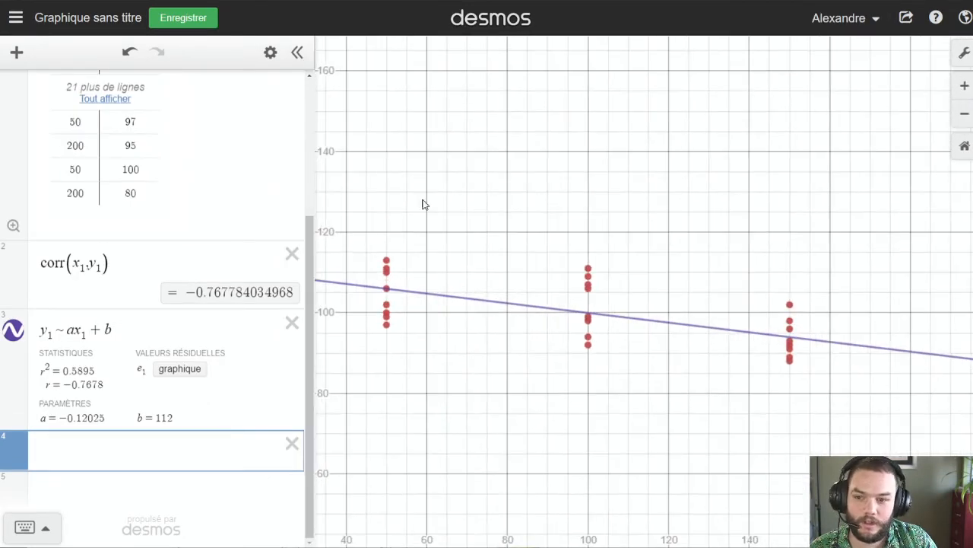
Narrow the expression list to enlarge the graph and return the page zoom to 100%
drag(316, 247, 278, 247)
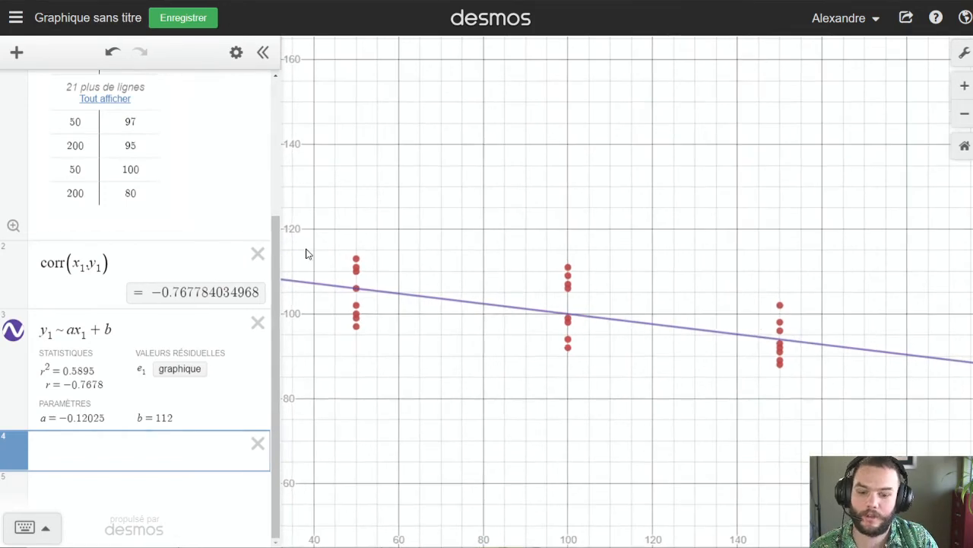
key(ctrl+minus)
key(ctrl+minus)
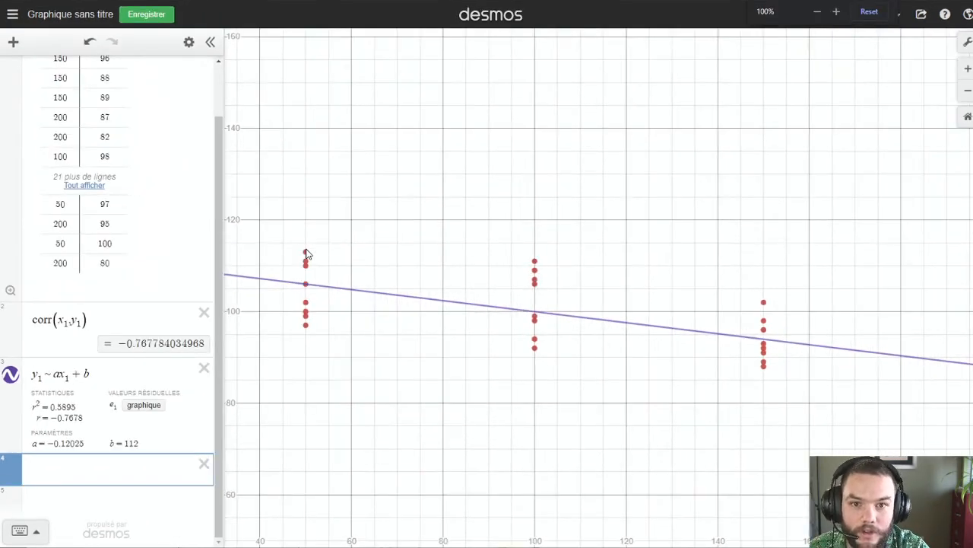
click(968, 90)
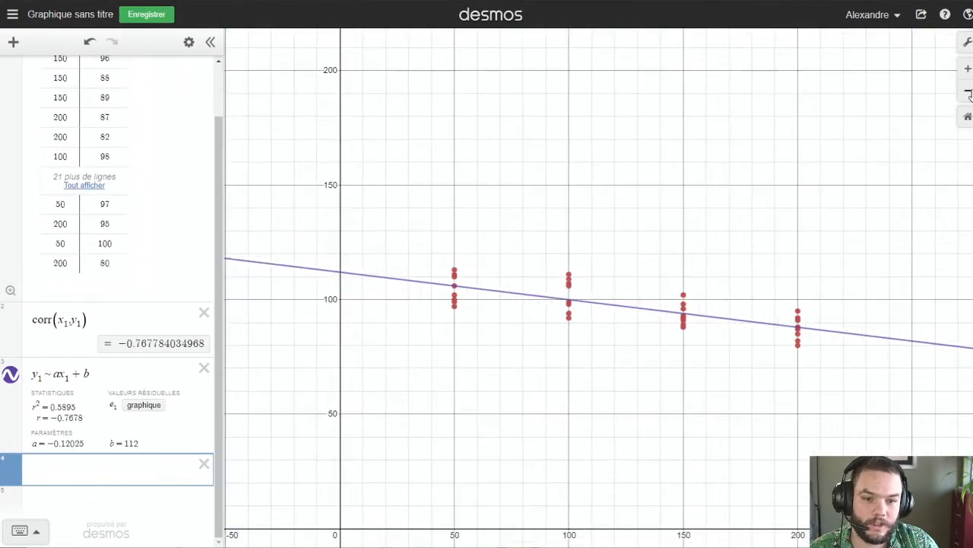
scroll(852, 251, up, 5)
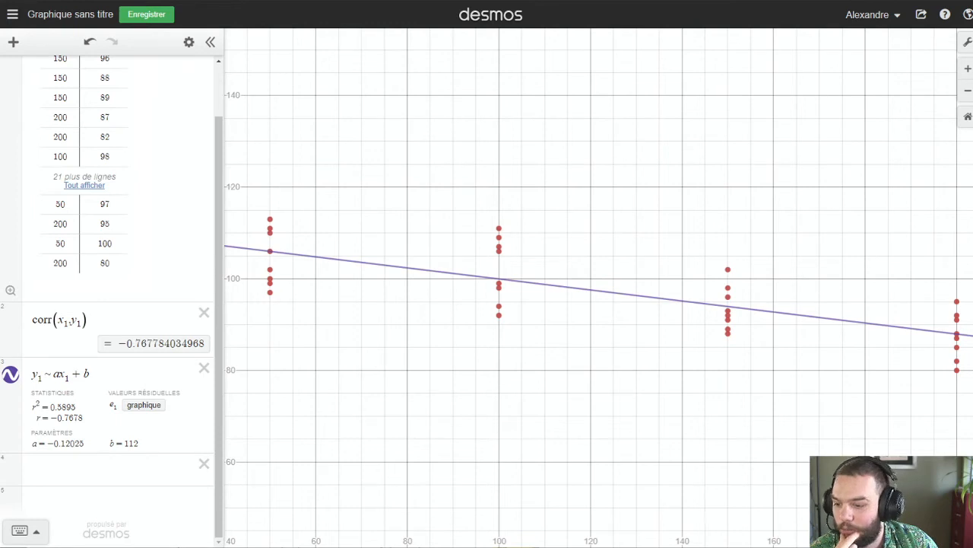
In the OneNote notes, draw the Desmos regression as a straight yellow-orange line from just below the purple line's start to near the moteur axis
key(alt+Tab)
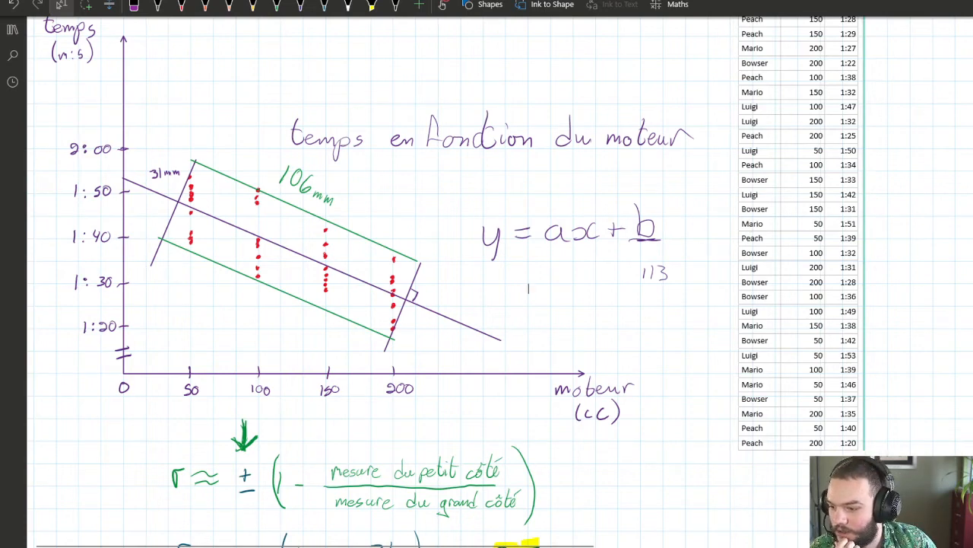
key(alt+Tab)
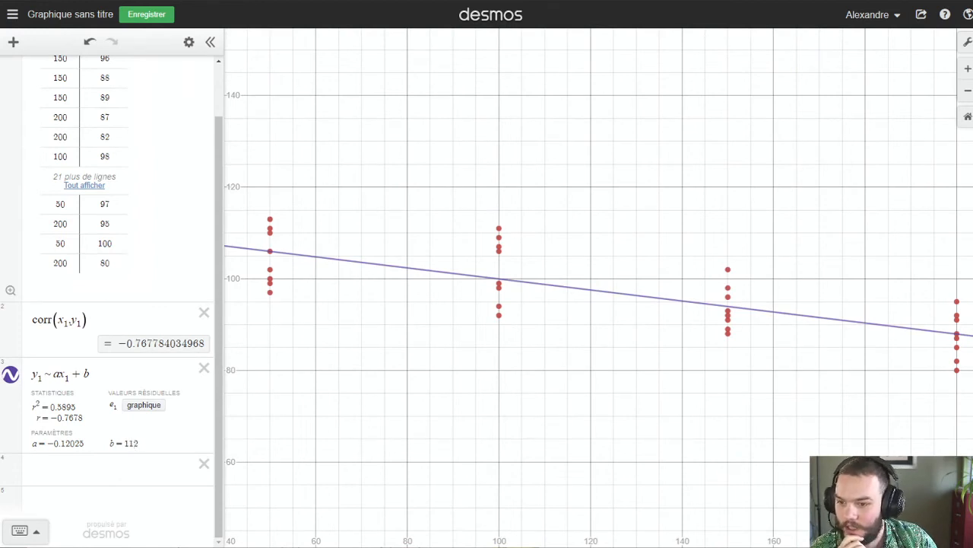
key(alt+Tab)
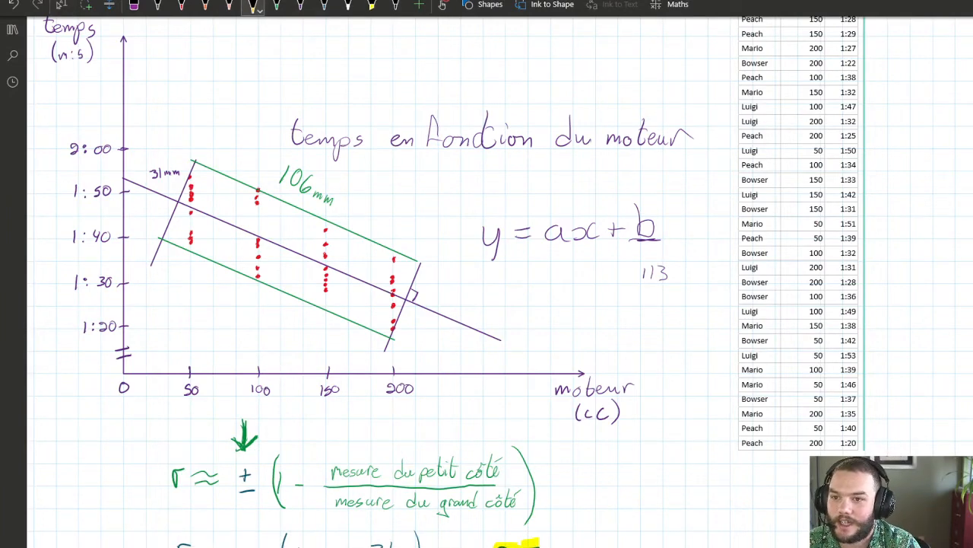
click(253, 4)
click(485, 4)
click(473, 56)
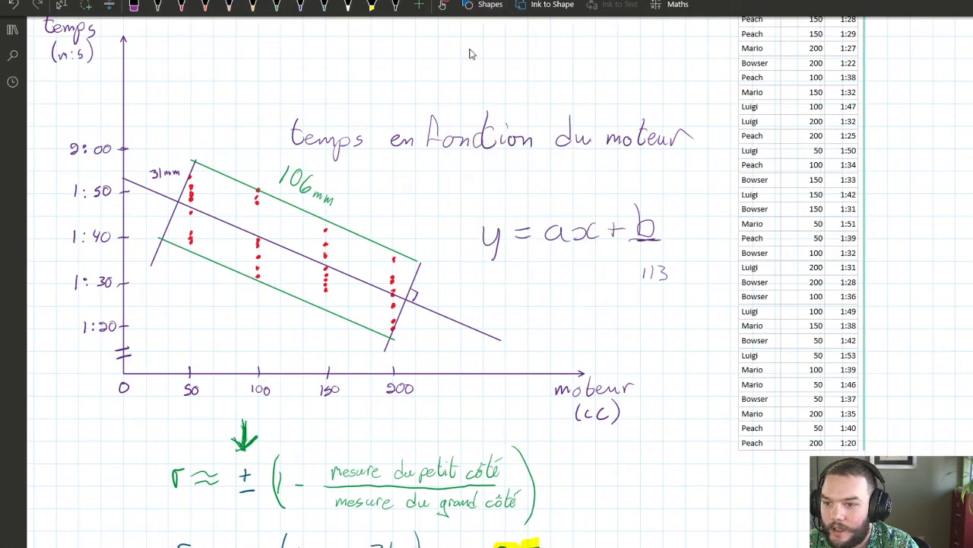
drag(123, 181, 574, 366)
click(470, 53)
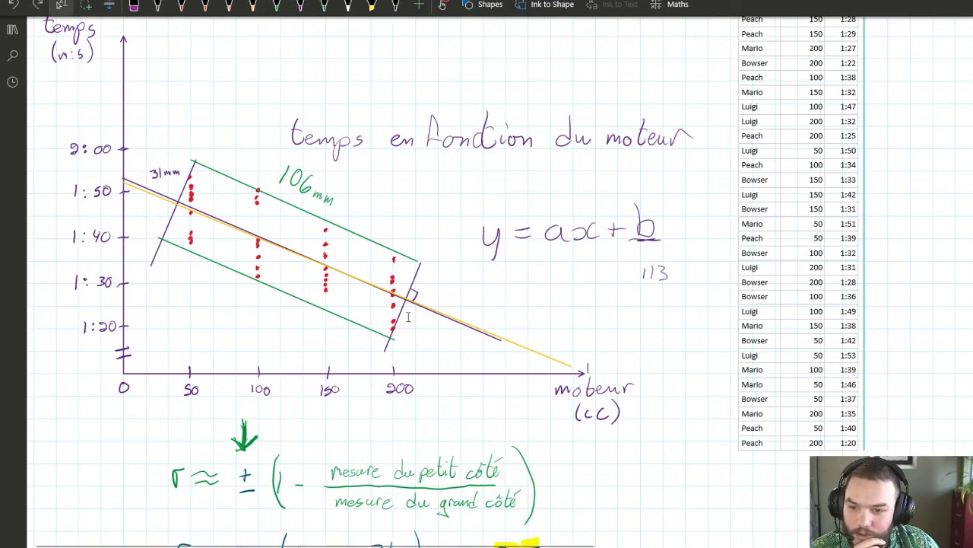
drag(394, 328, 391, 339)
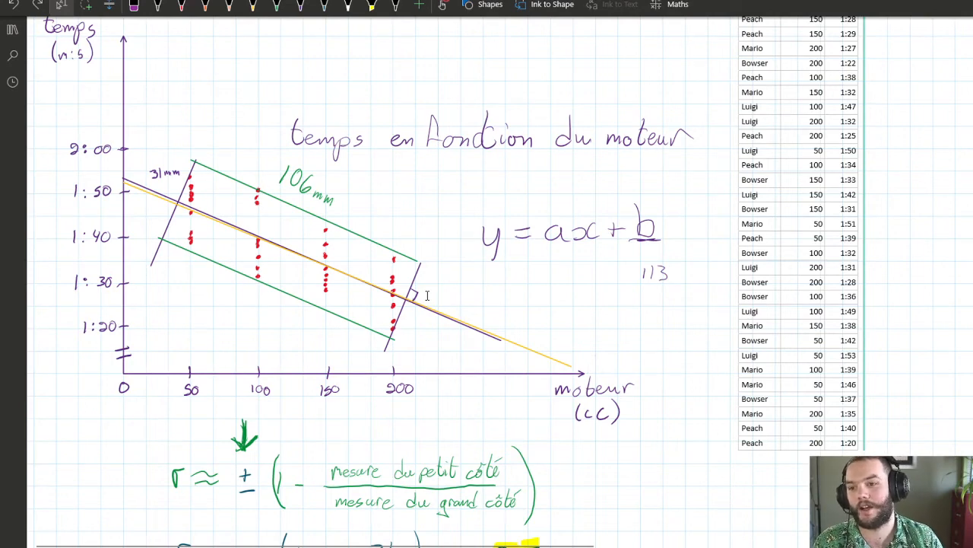
drag(587, 365, 587, 373)
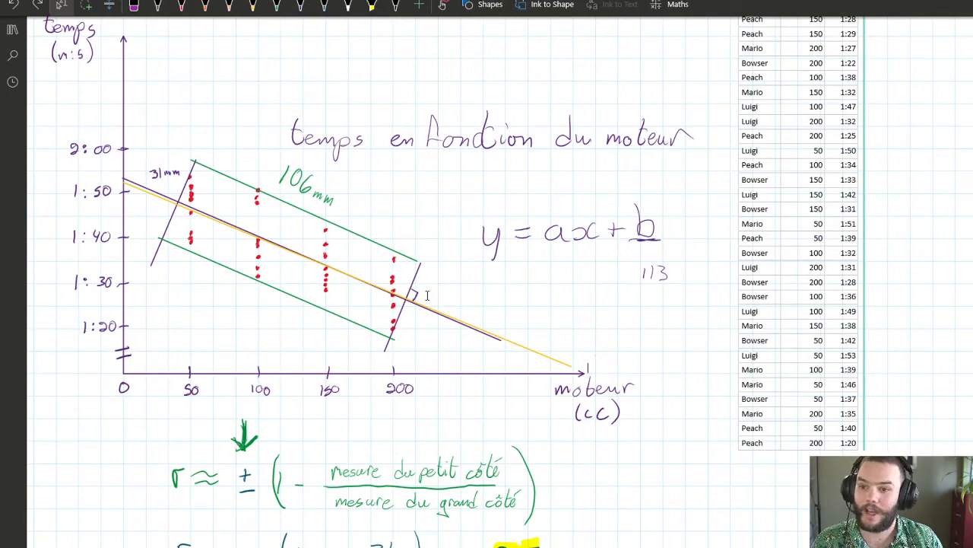
key(ctrl+z)
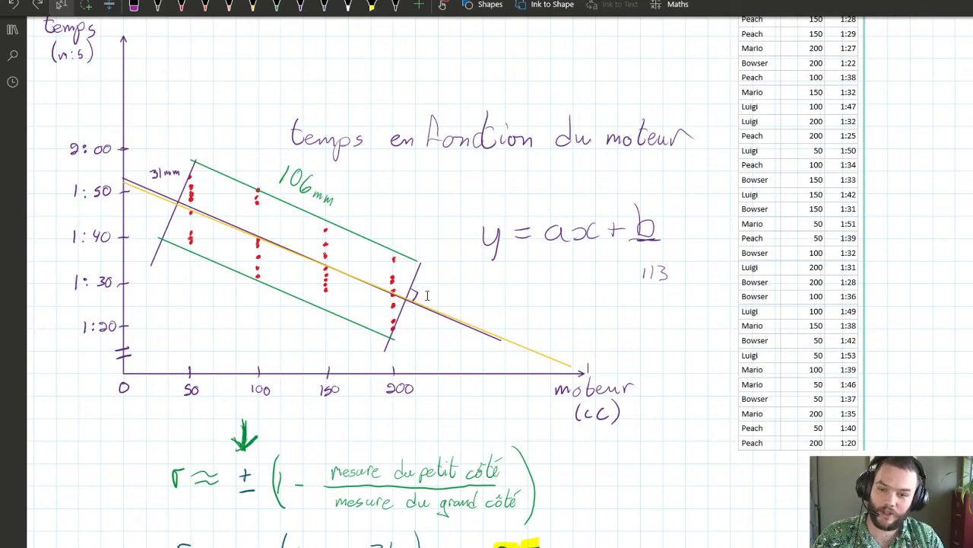
key(ctrl+z)
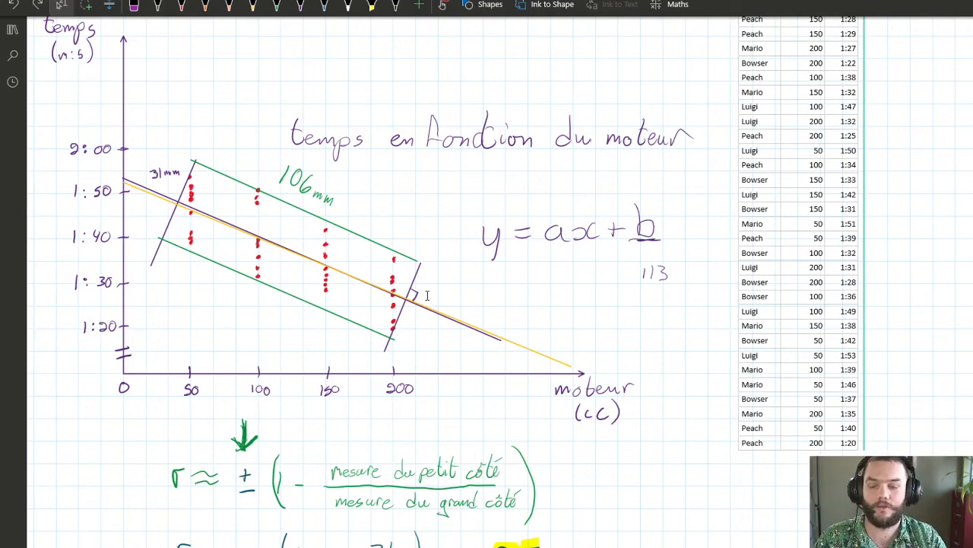
key(ctrl+z)
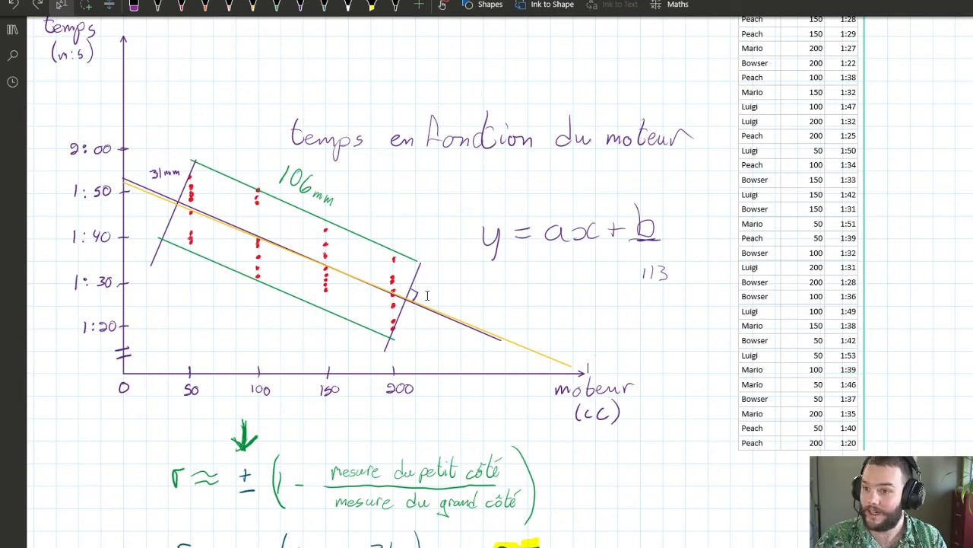
Switch back to Desmos and check the r statistic listed under the regression y₁ ~ ax₁ + b
key(alt+Tab)
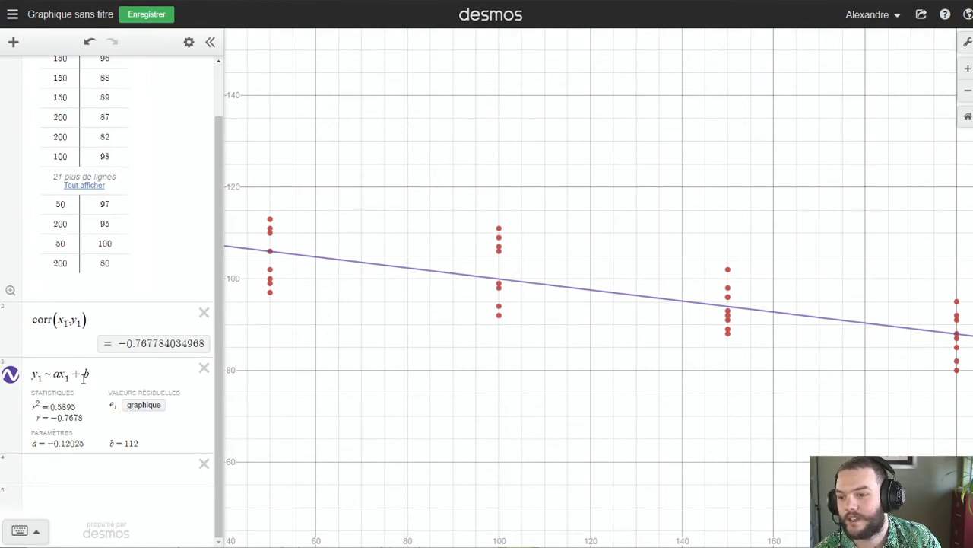
drag(96, 376, 30, 375)
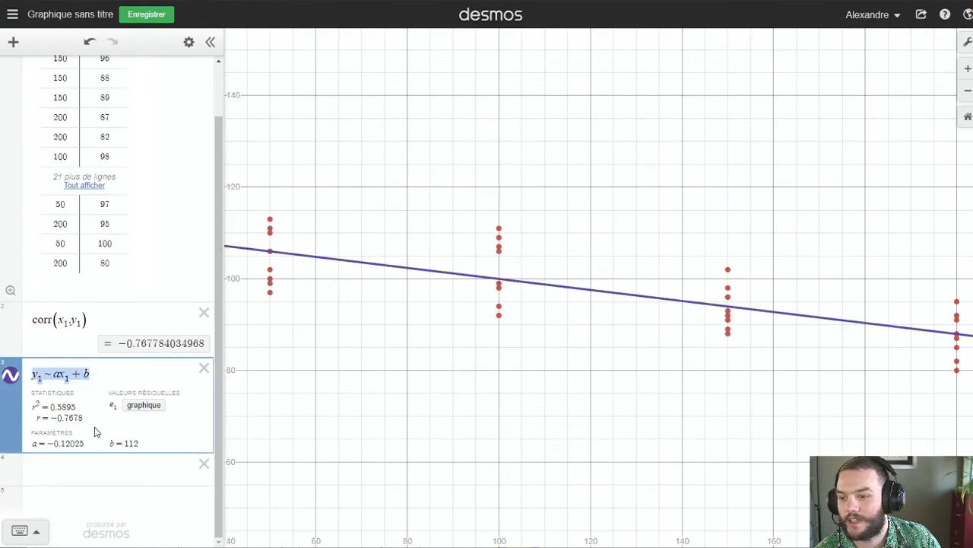
click(36, 419)
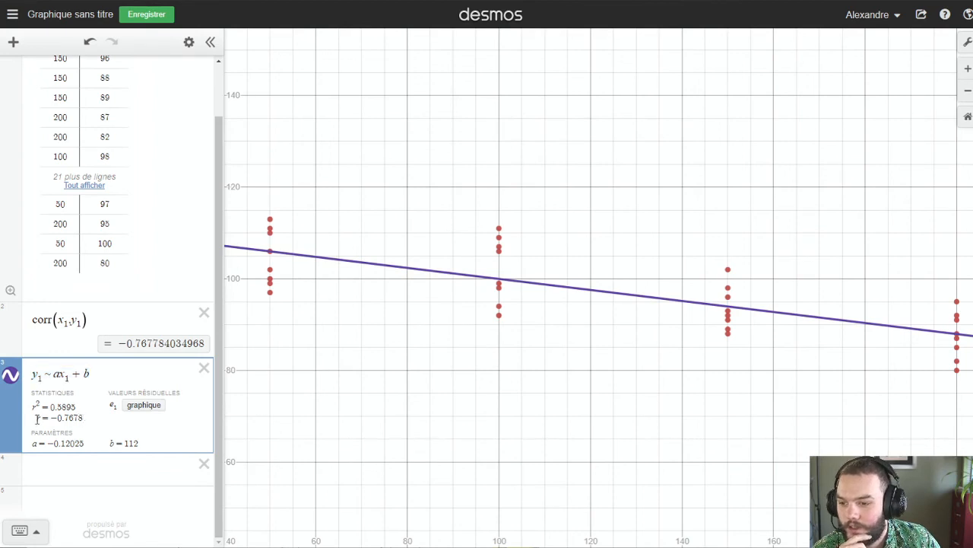